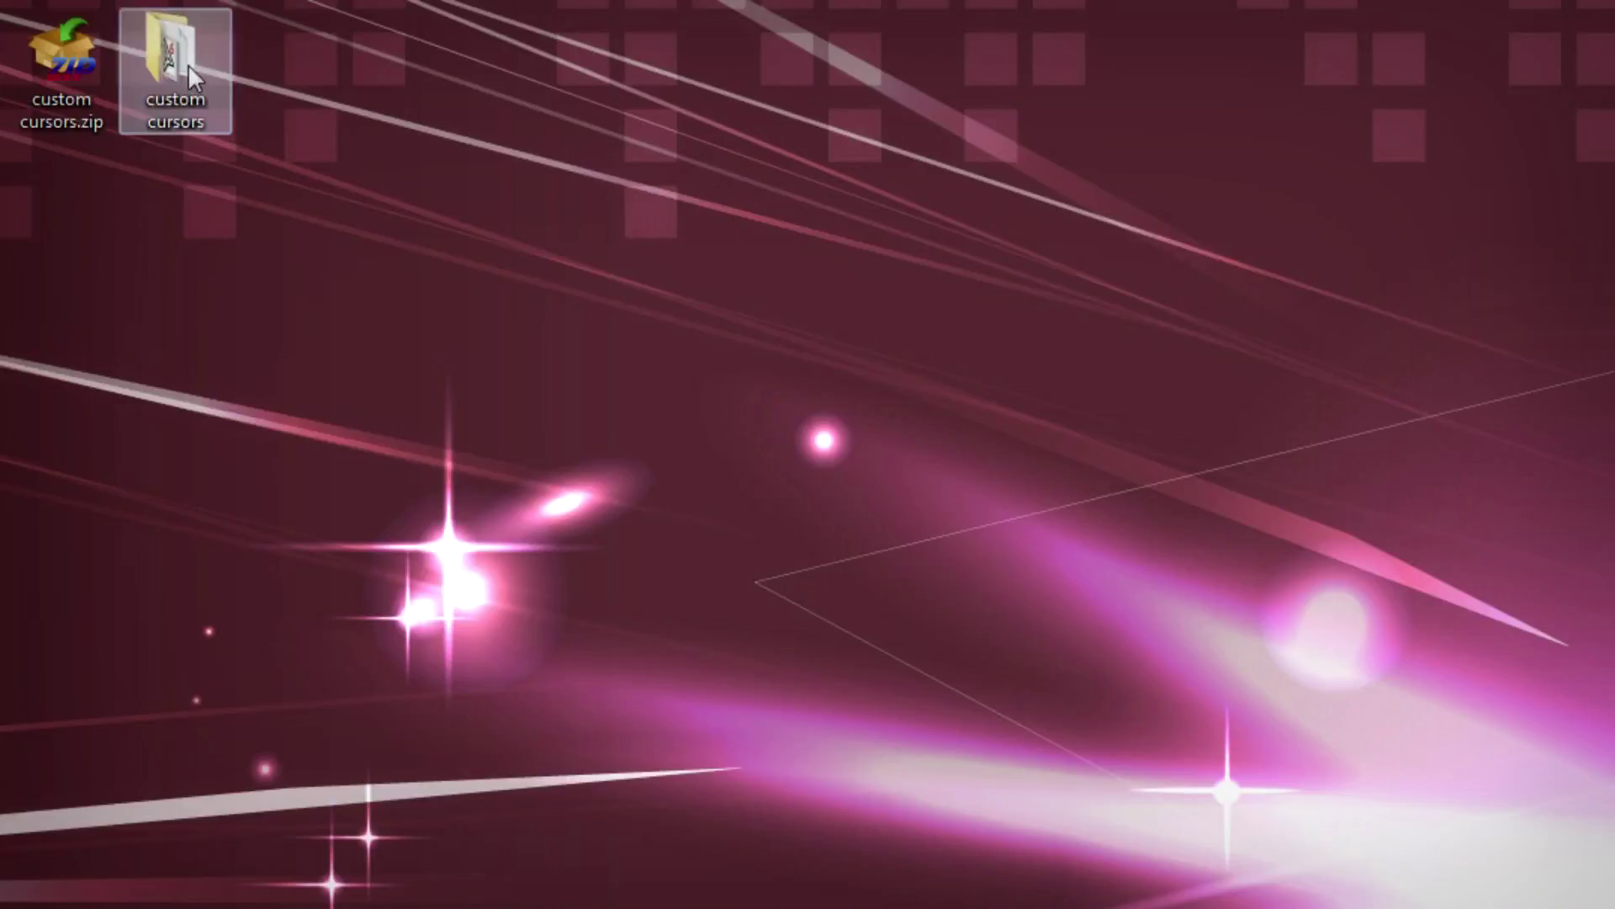
# - Open the custom cursors folder and look over its nine items
pyautogui.doubleClick(188, 64)
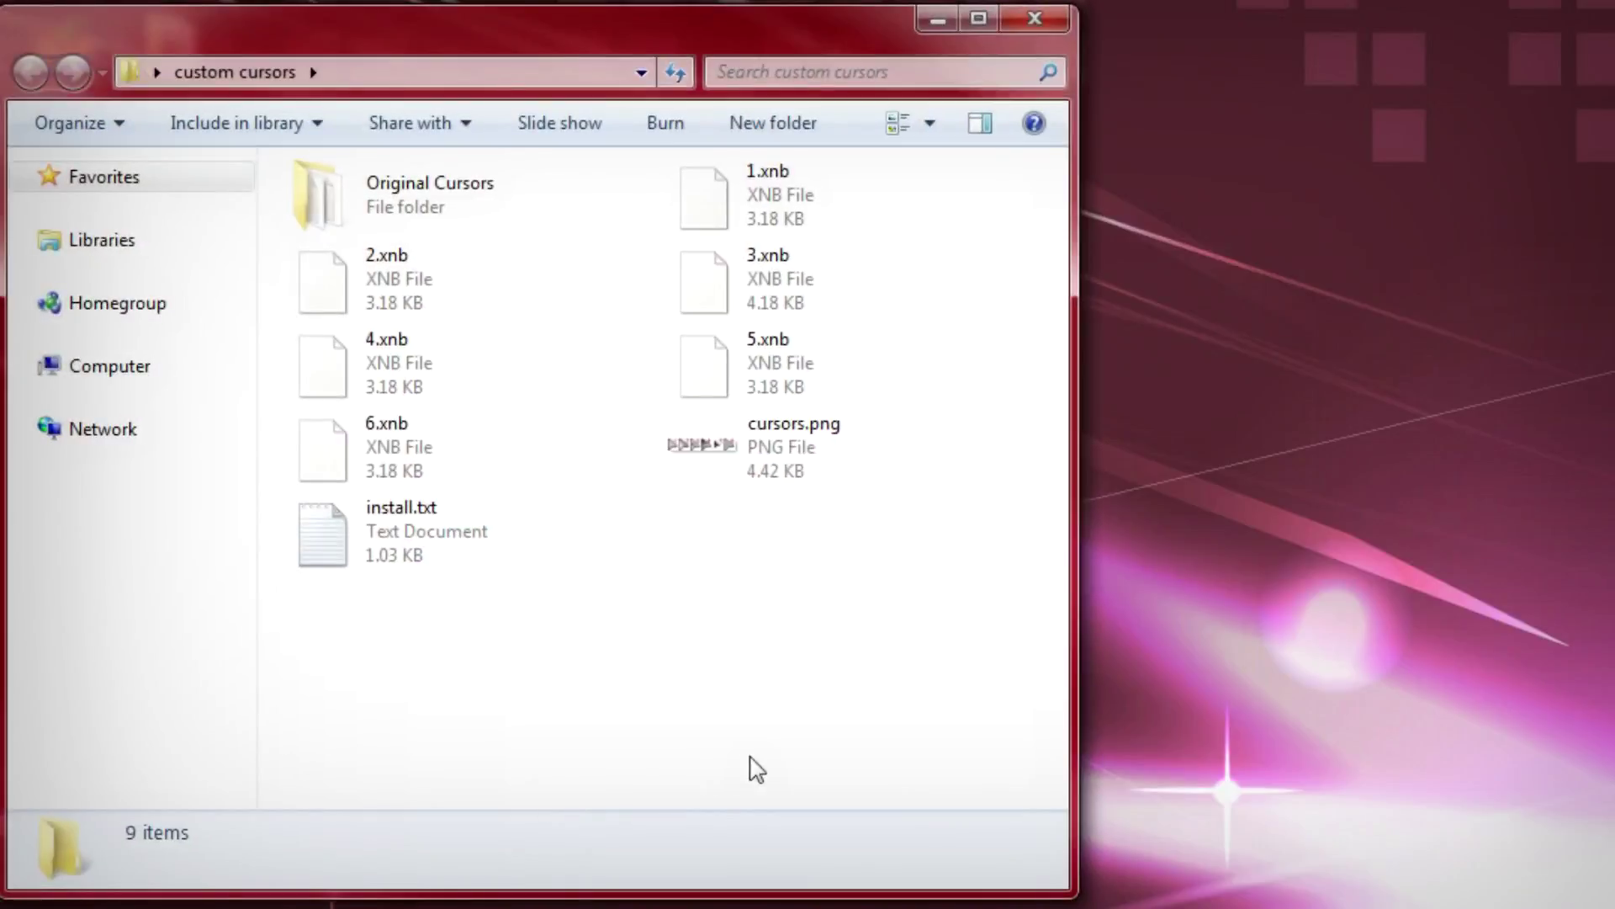
pyautogui.moveTo(858, 671); pyautogui.dragTo(332, 154)
pyautogui.click(841, 602)
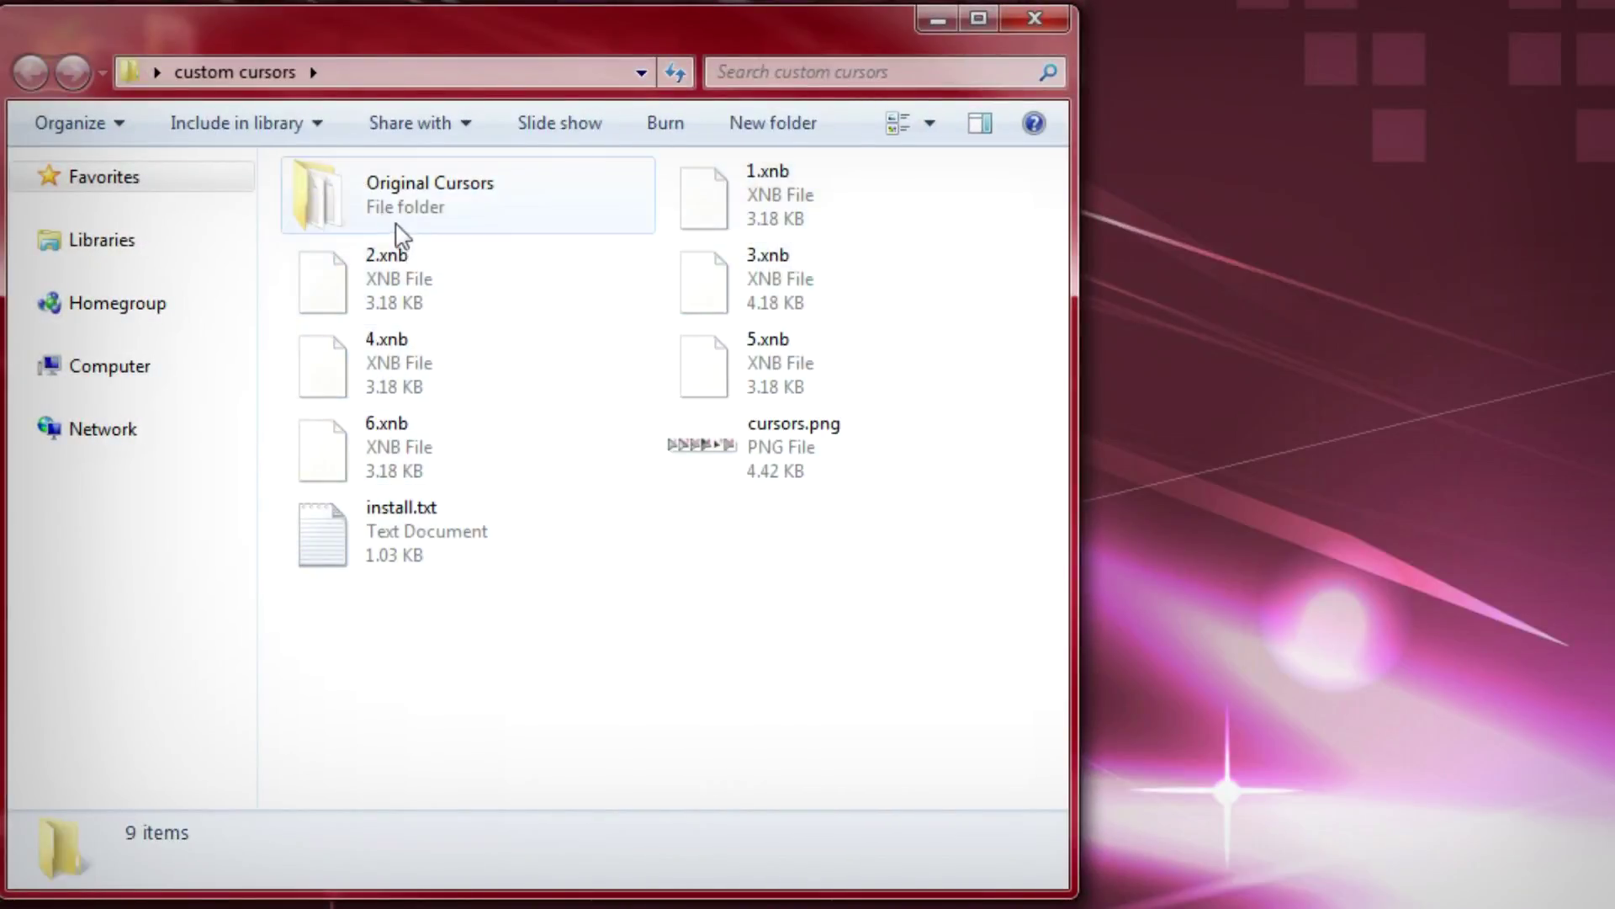
# - Check the two files inside Original Cursors, then go back to custom cursors
pyautogui.doubleClick(385, 193)
pyautogui.moveTo(783, 464); pyautogui.dragTo(313, 227)
pyautogui.click(516, 566)
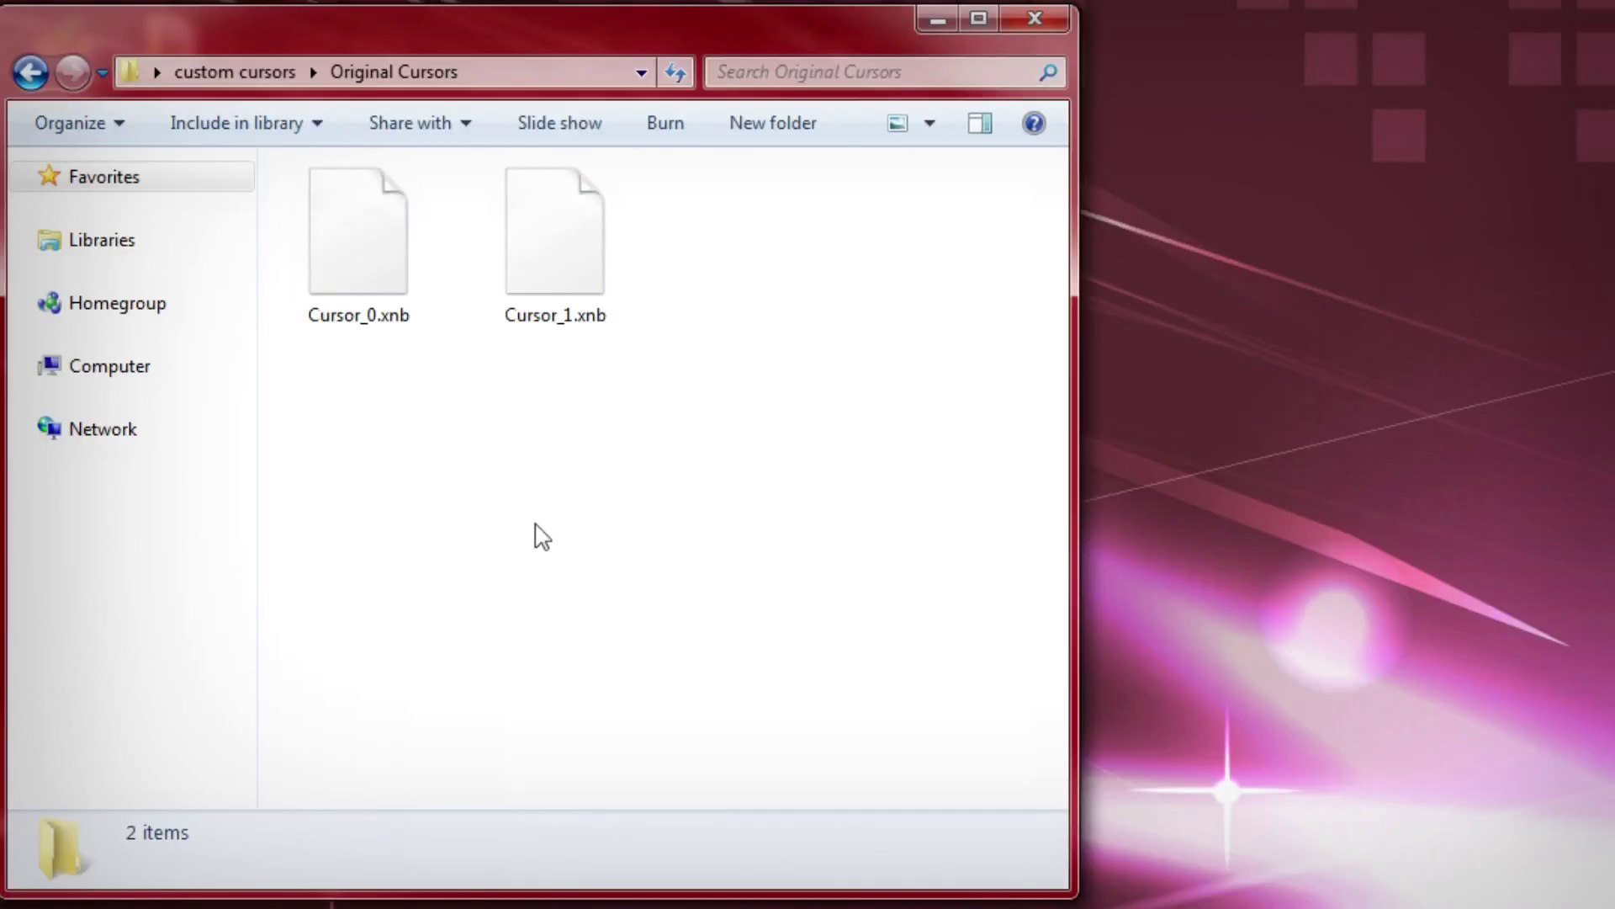
pyautogui.press('BackSpace')
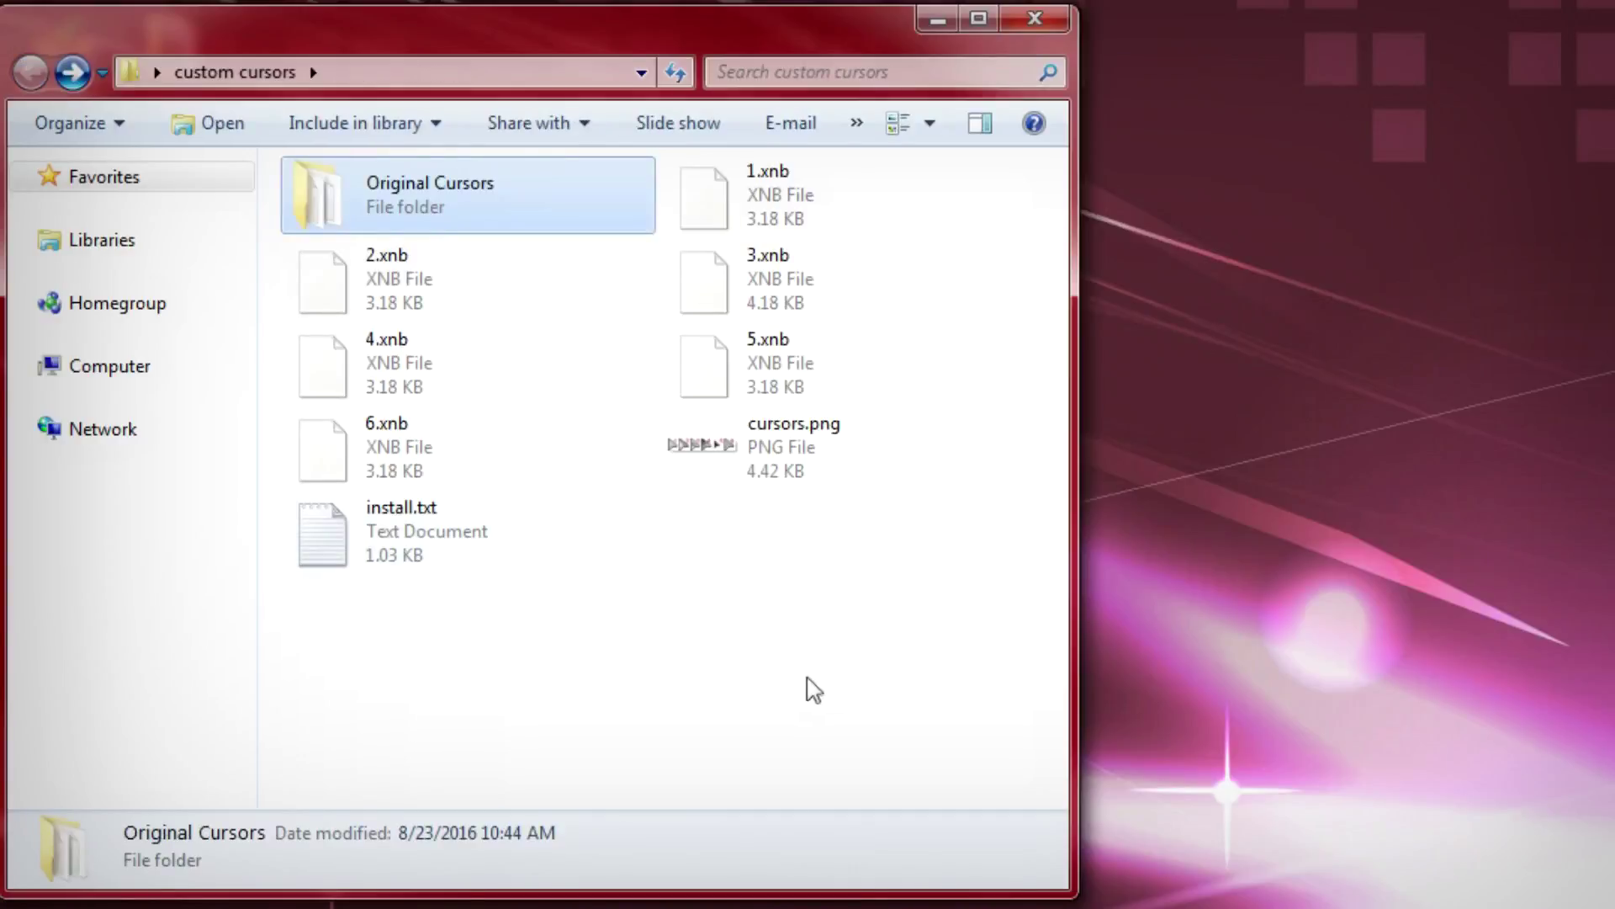
pyautogui.click(793, 675)
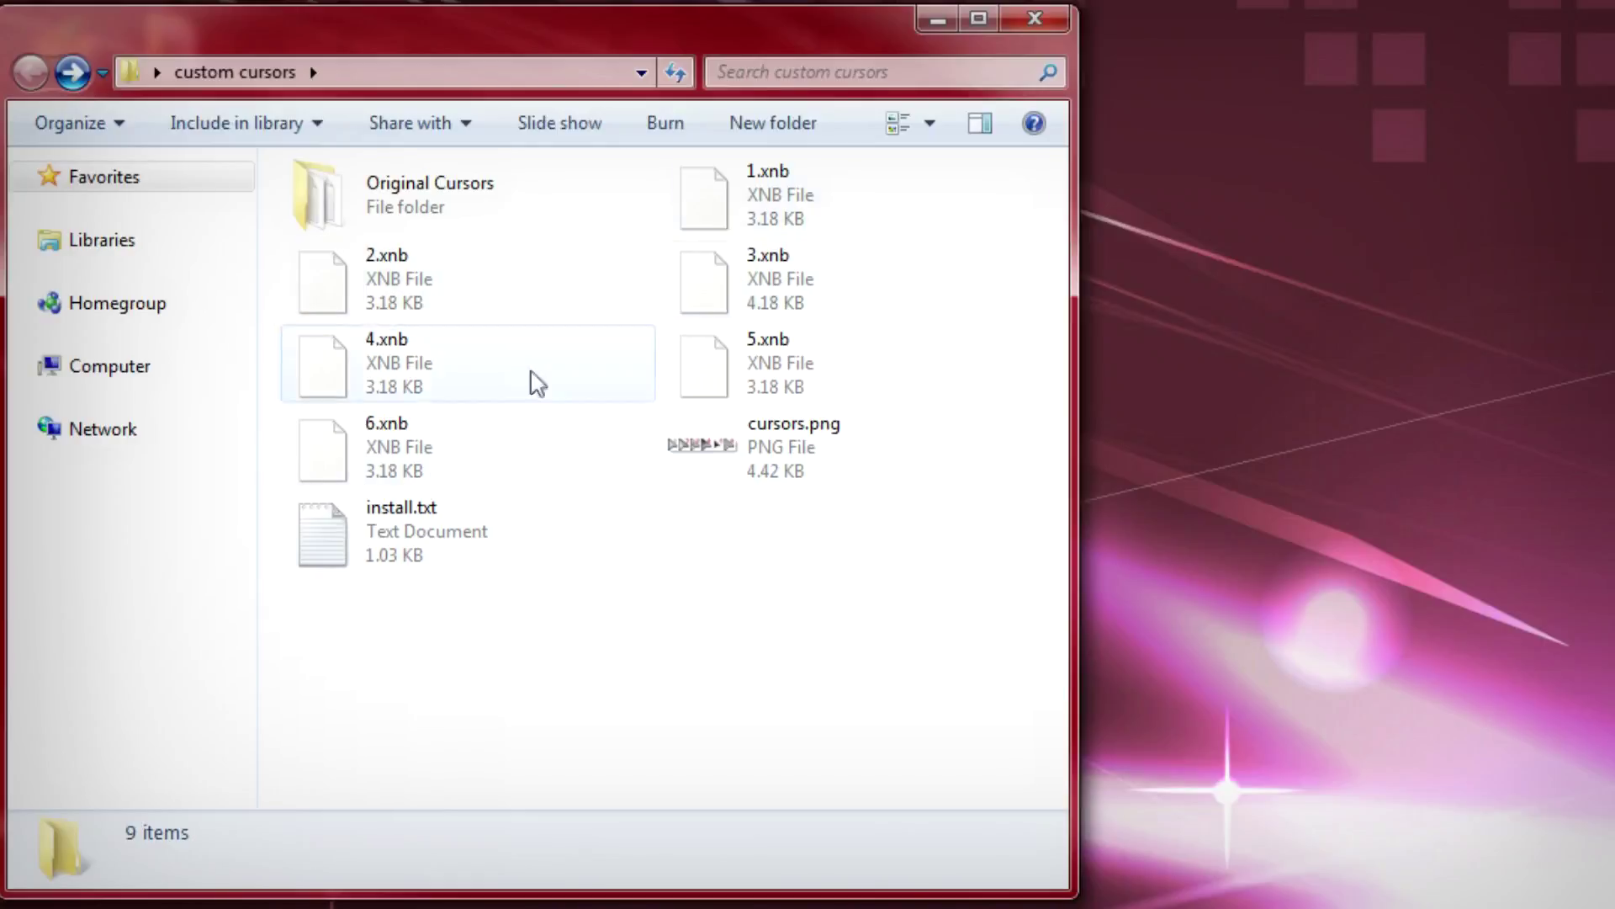
# - Preview cursors.png to see the six numbered cursor designs, 1 through 6
pyautogui.click(727, 478)
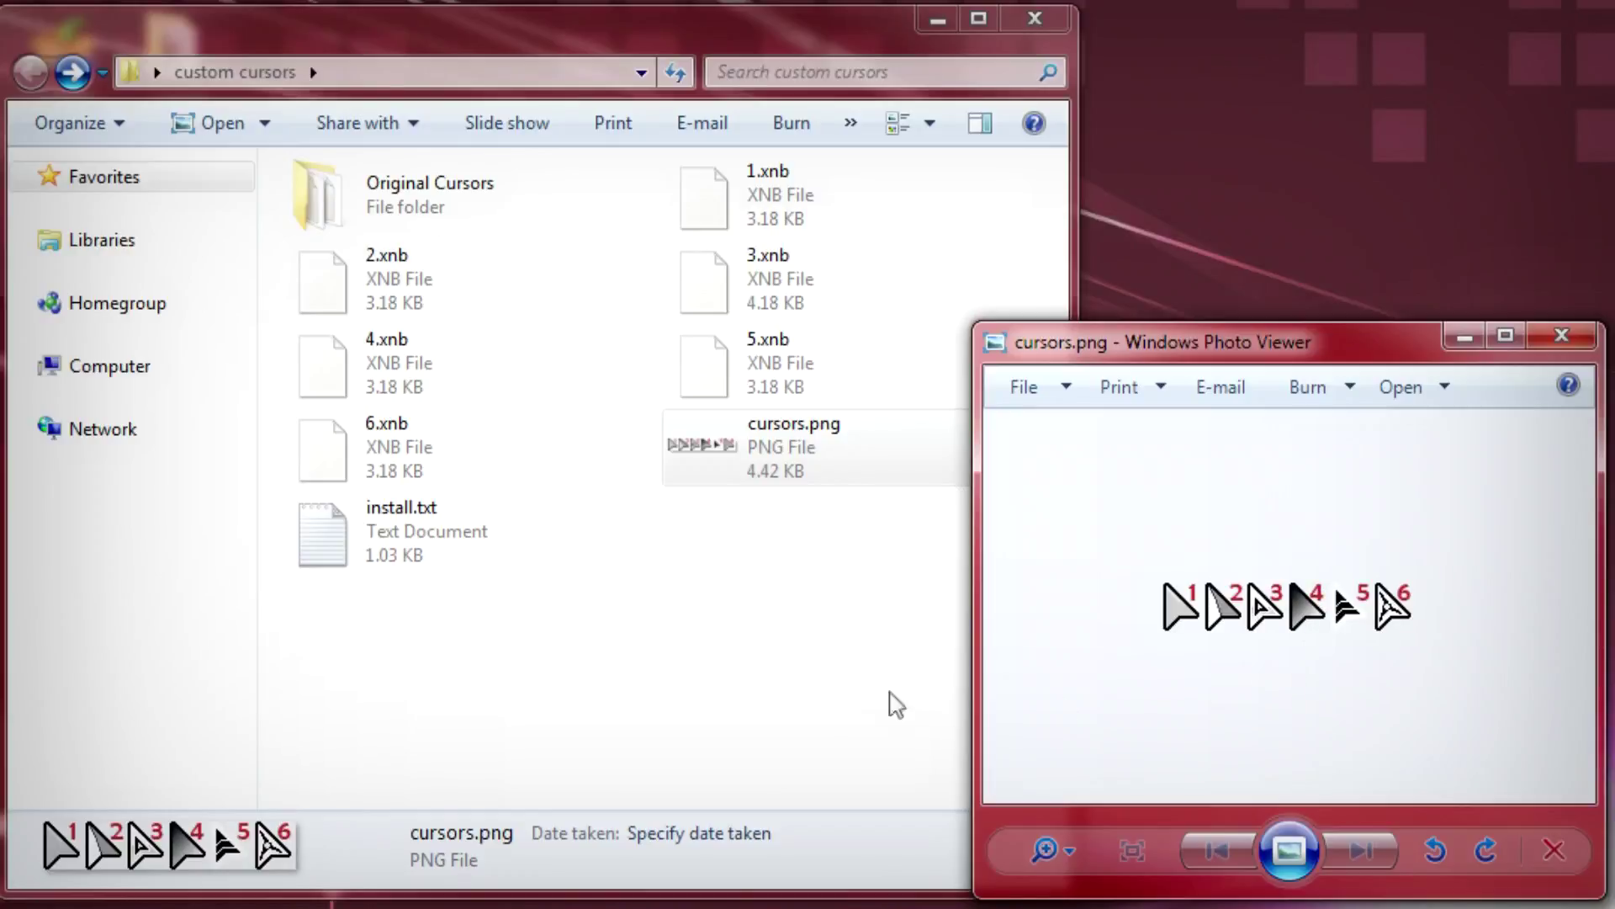
# - Duplicate 3.xnb and rename the copy Cursor_0.xnb
pyautogui.click(734, 691)
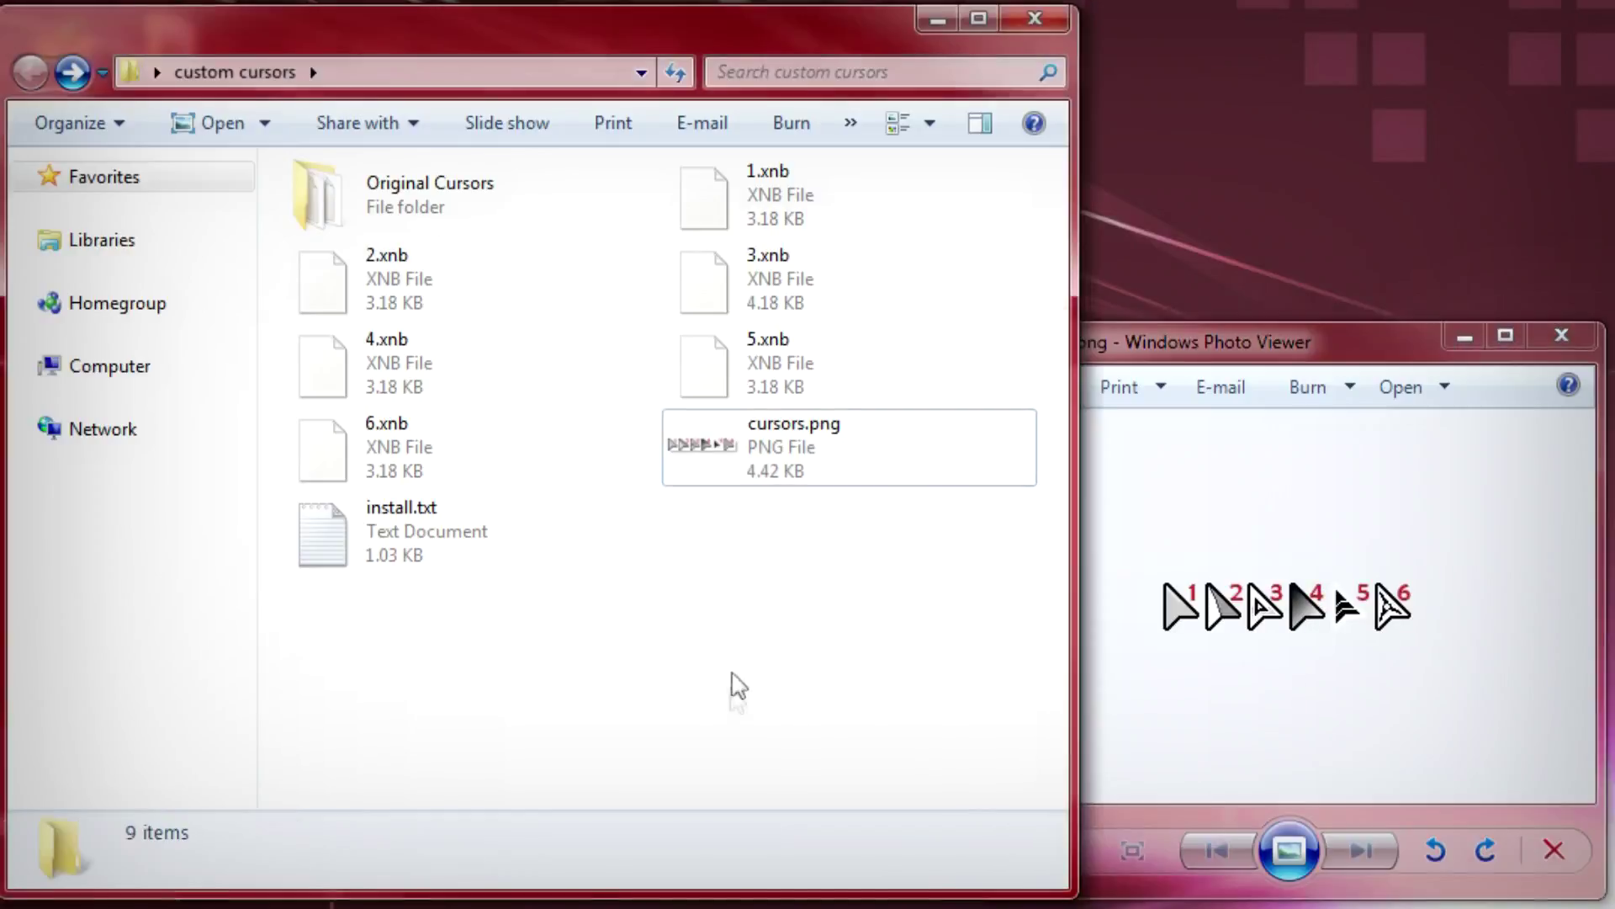
pyautogui.click(758, 262)
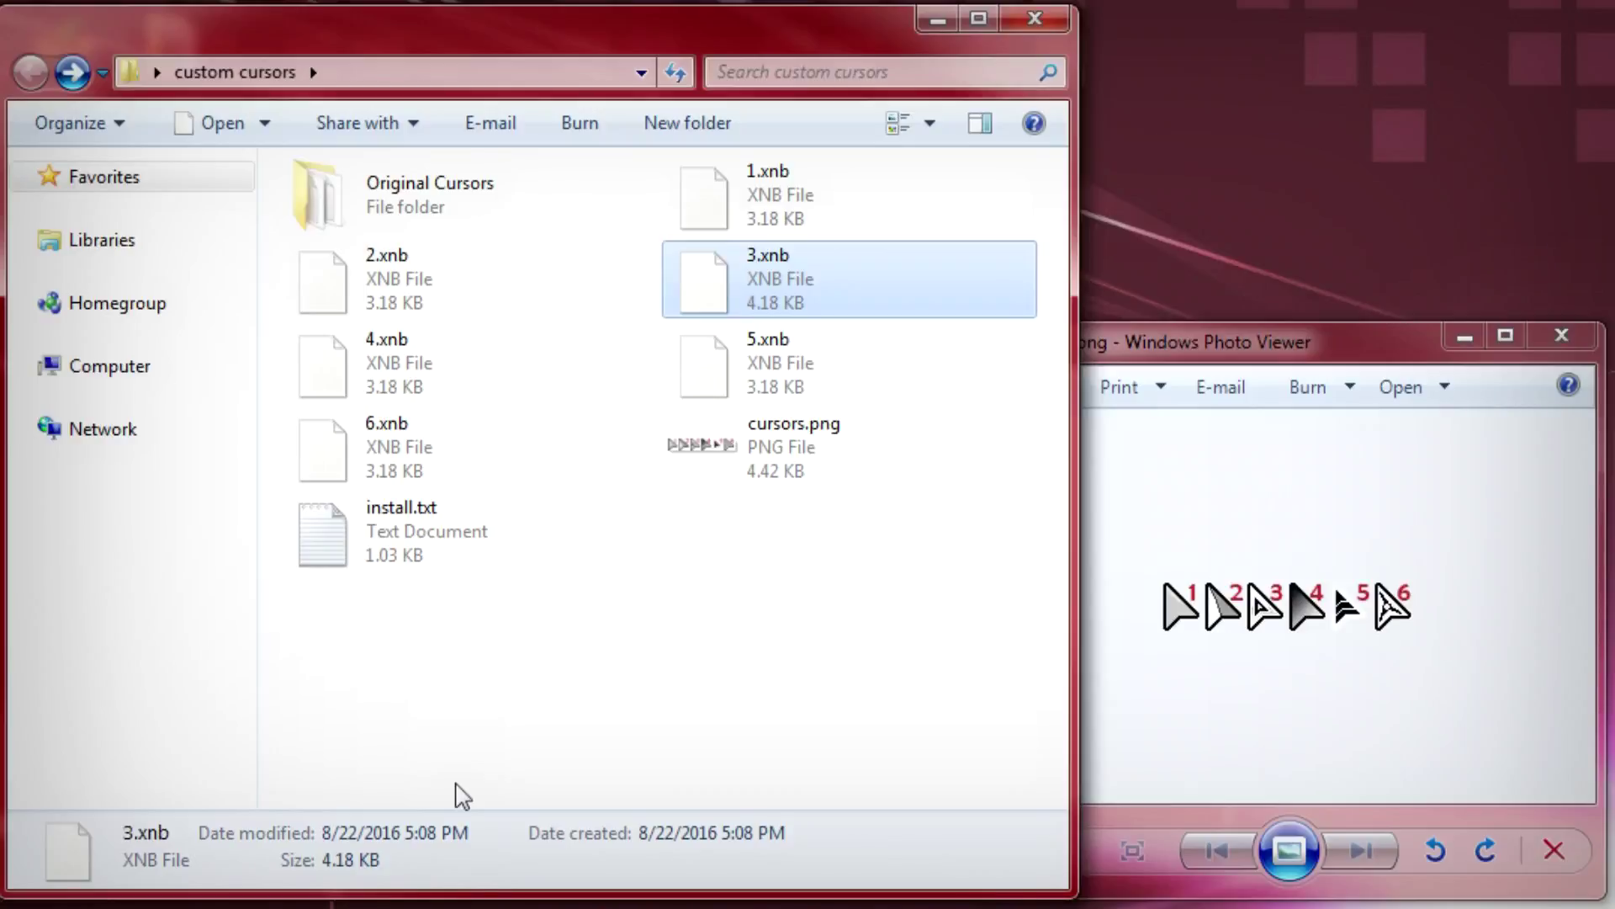
pyautogui.hotkey('ctrl', 'v')
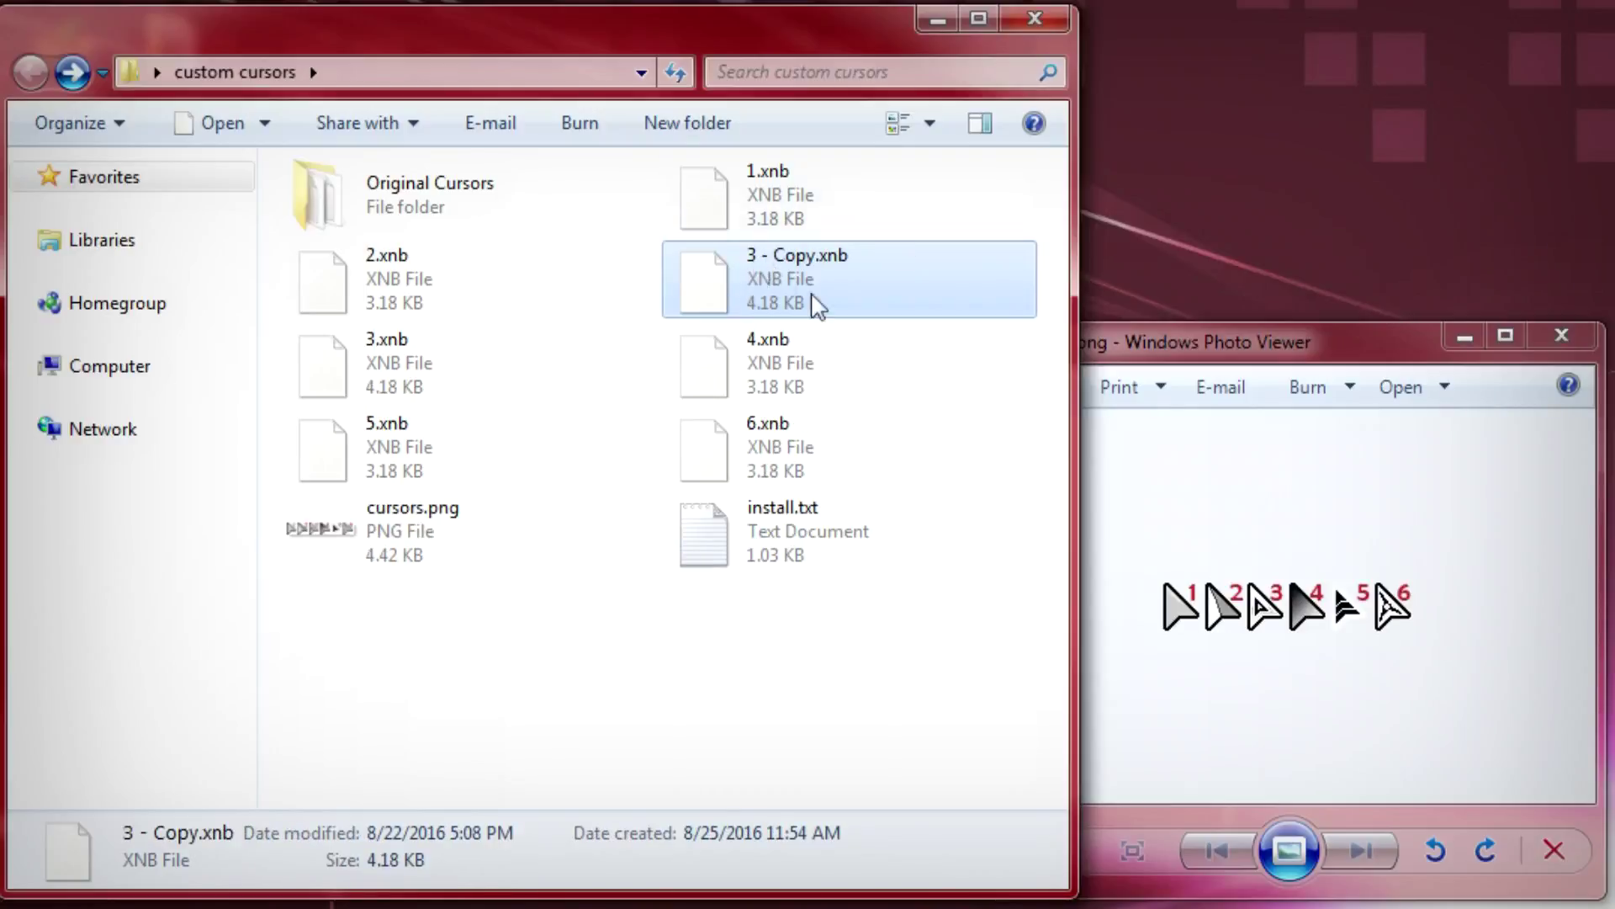
pyautogui.press('F2')
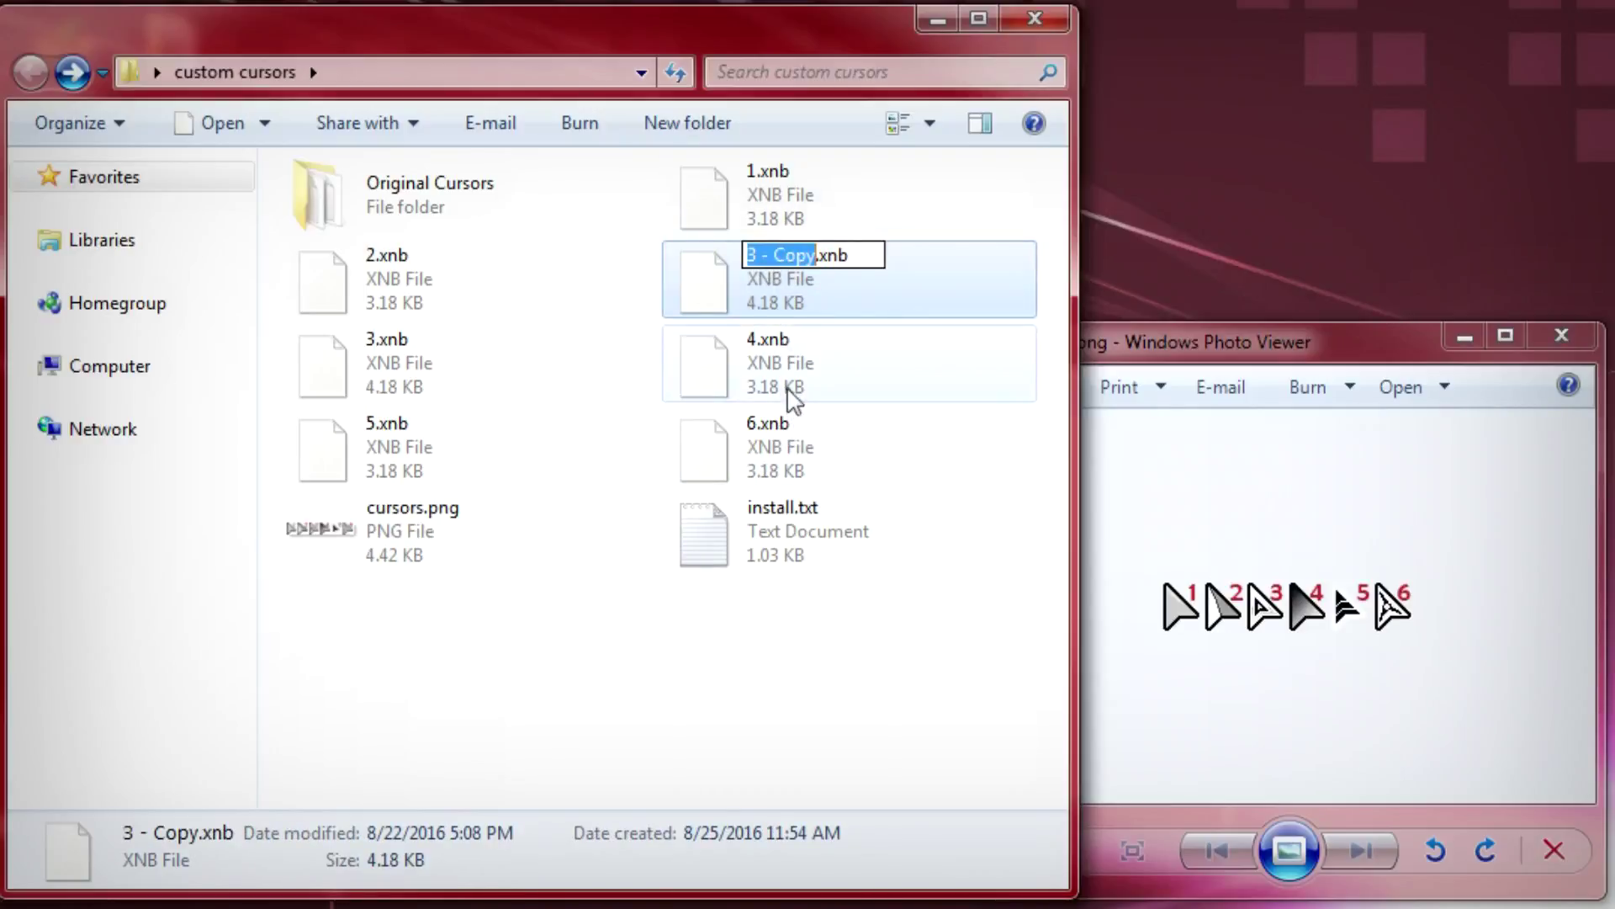
pyautogui.write('C')
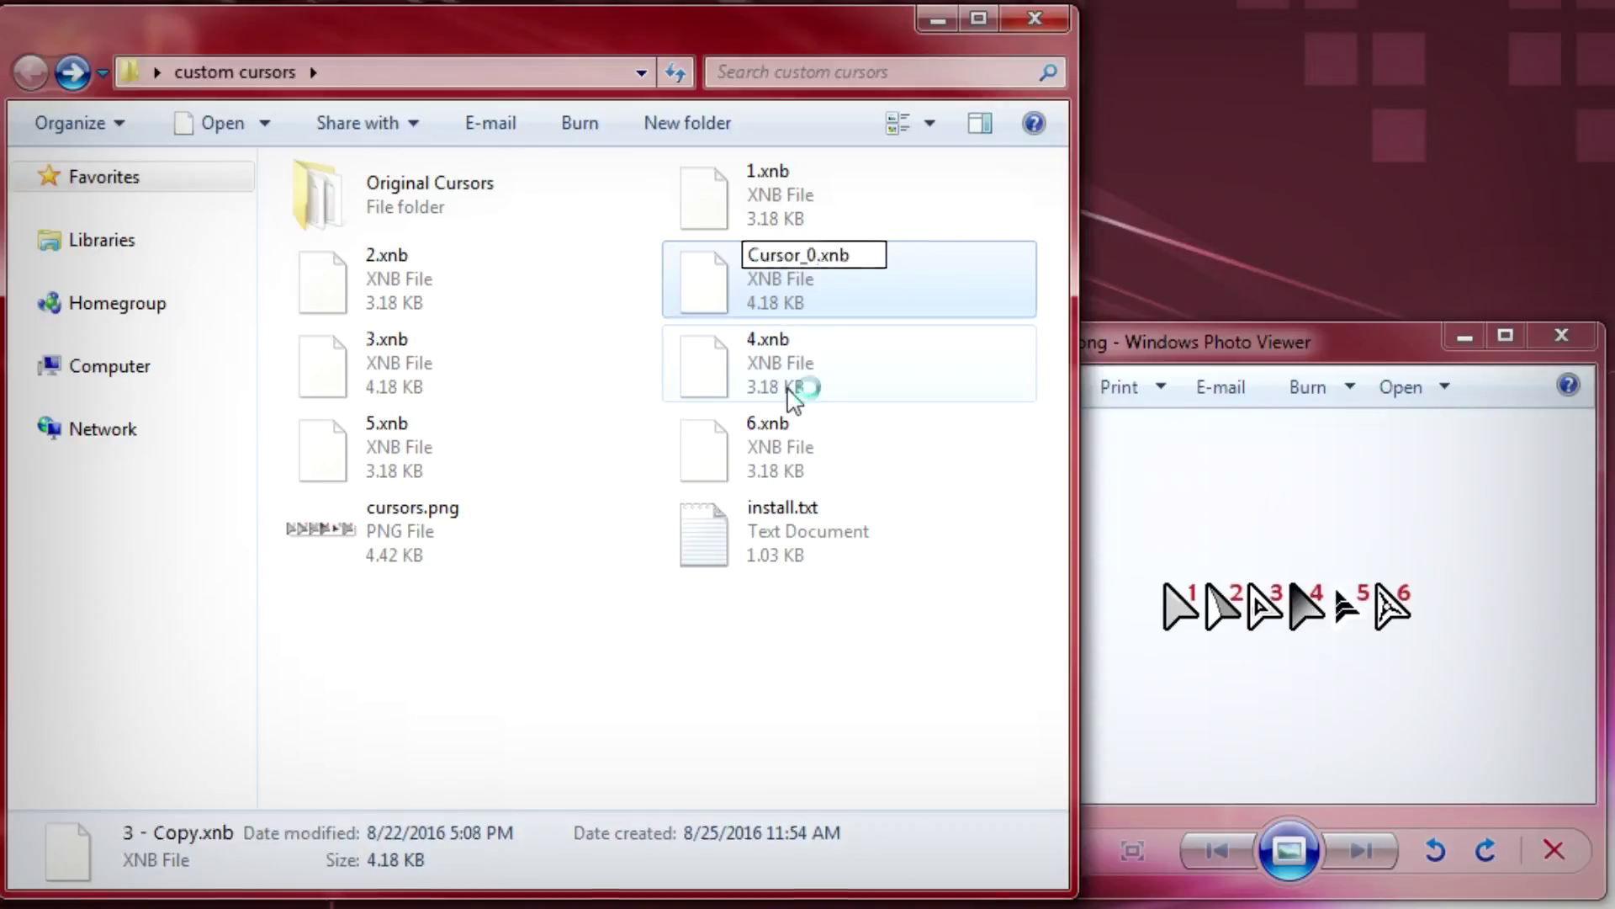
pyautogui.press('Return')
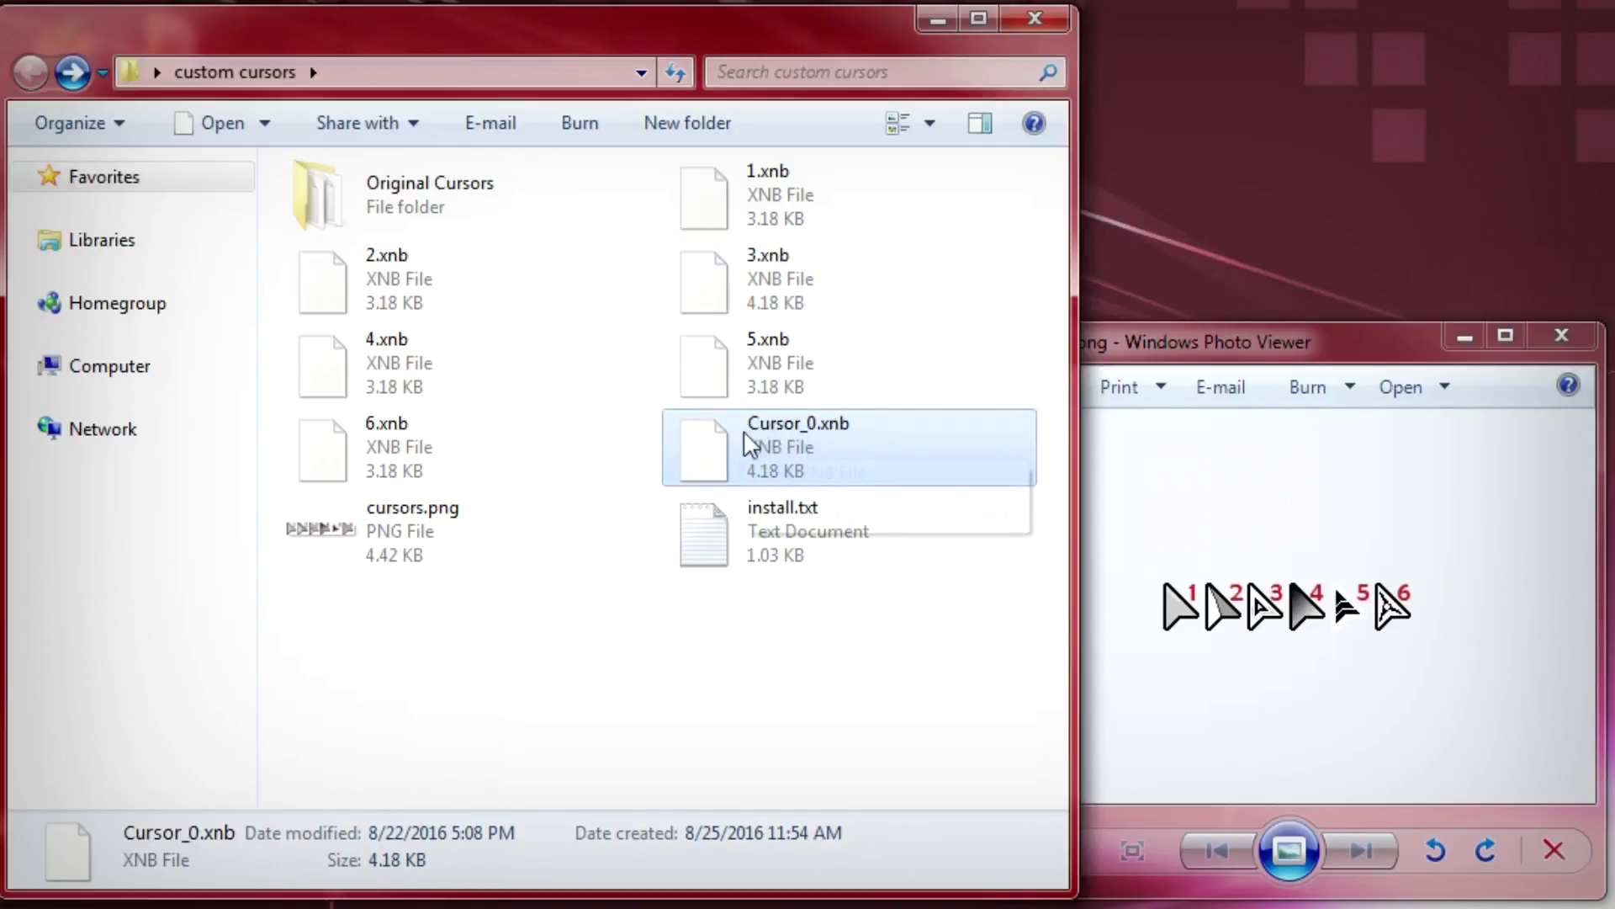
pyautogui.click(783, 685)
# - Duplicate 4.xnb as Cursor_1.xnb, then switch to the Terraria folder window
pyautogui.click(585, 399)
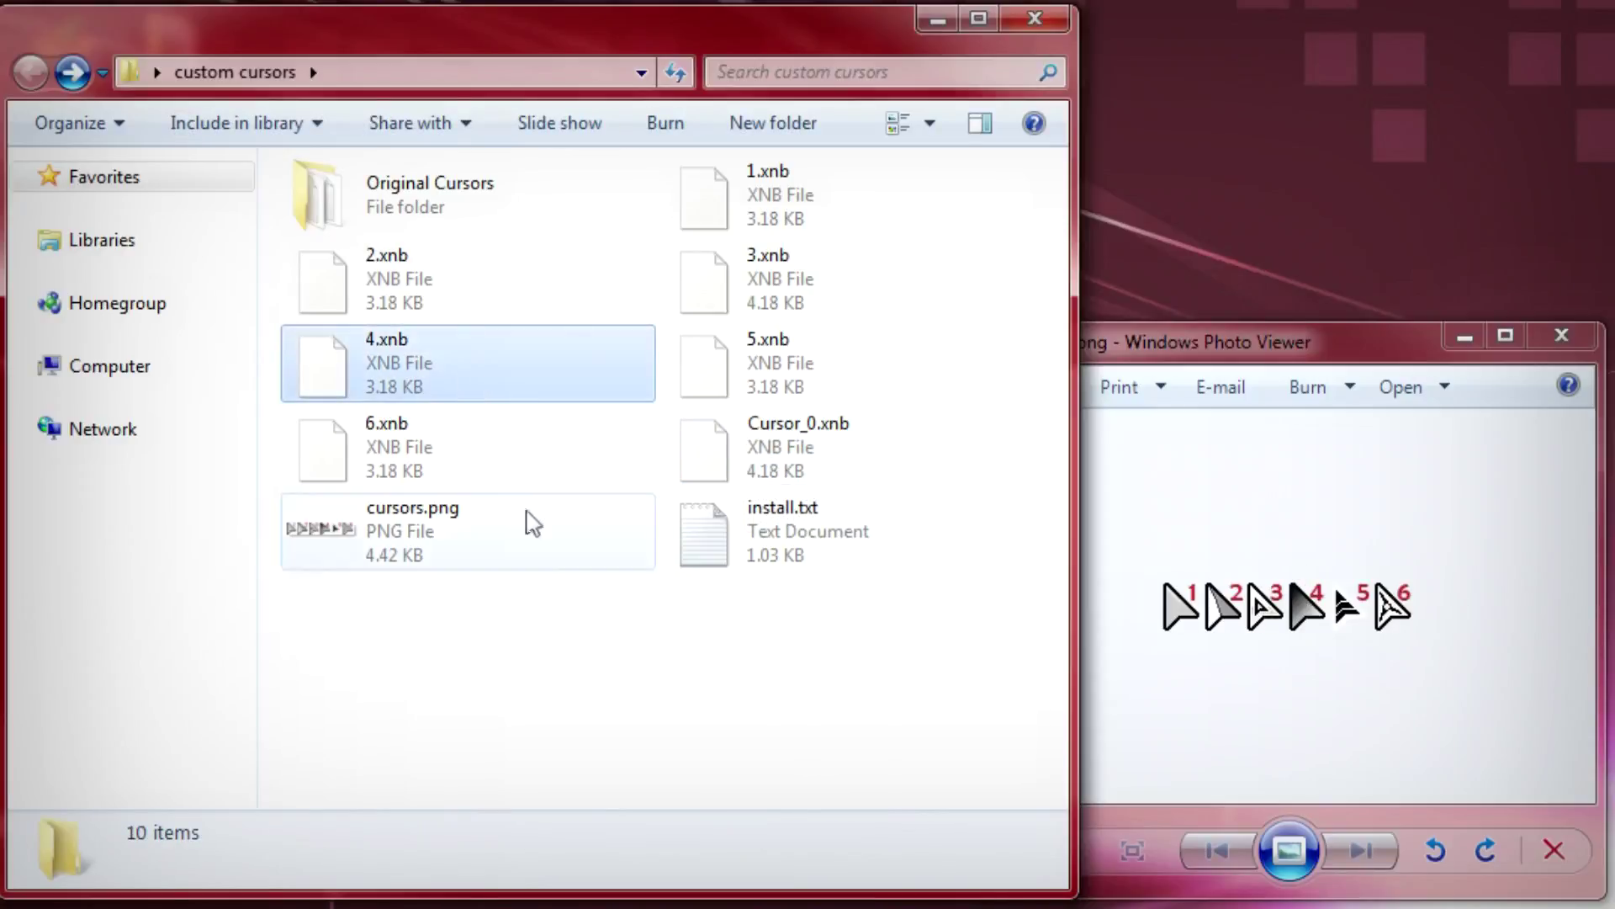
pyautogui.hotkey('ctrl', 'c')
pyautogui.hotkey('ctrl', 'v')
pyautogui.press('F2')
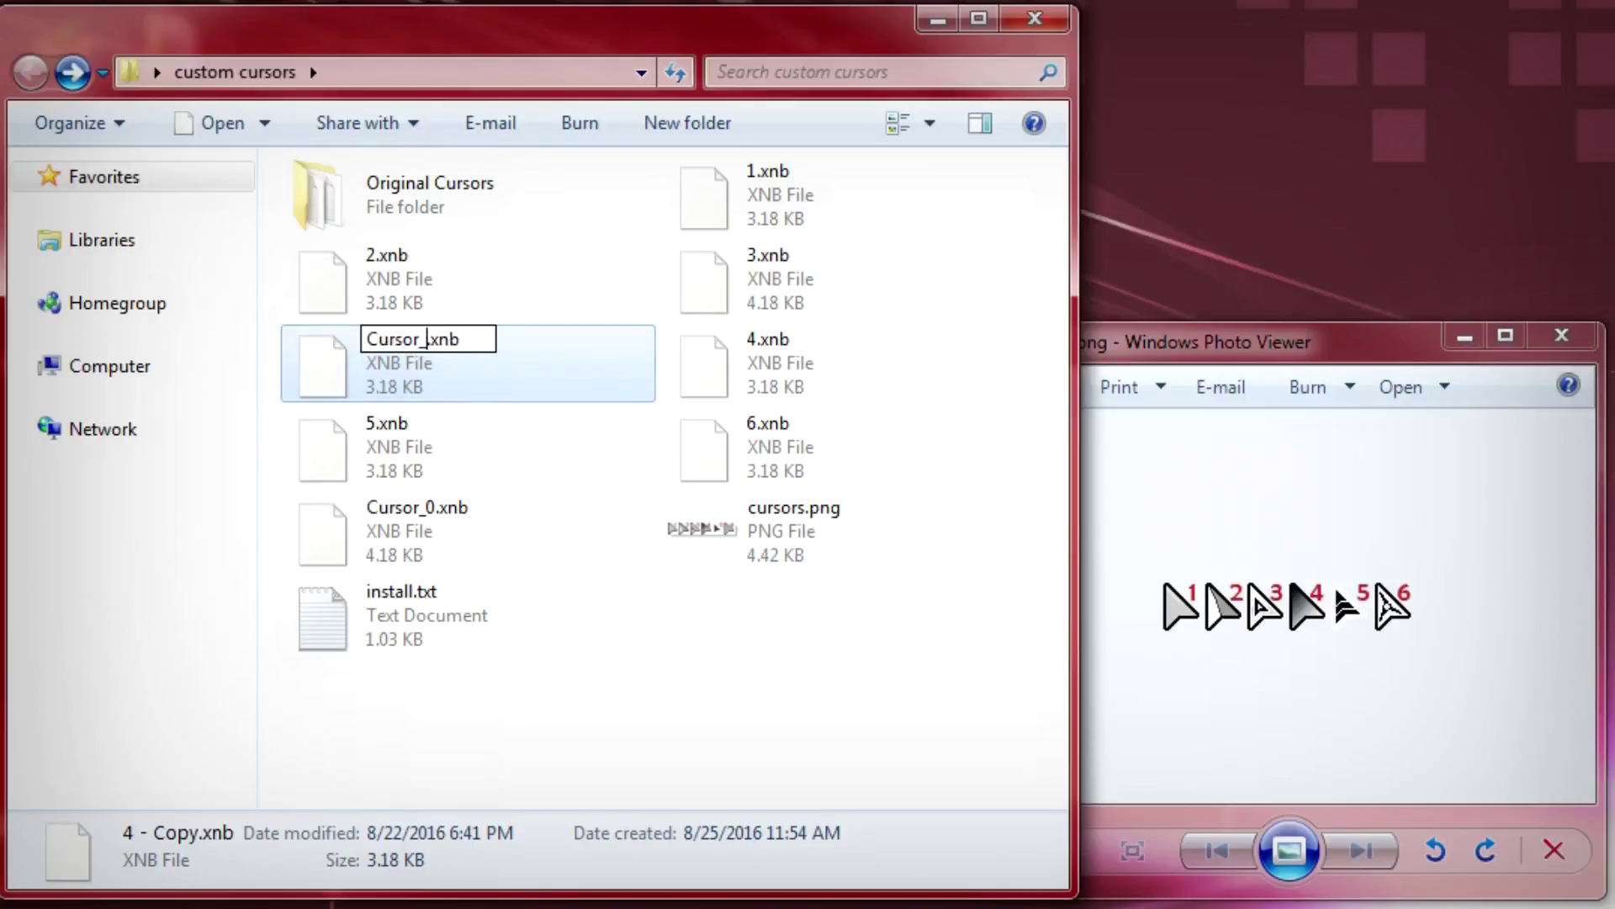
pyautogui.press('Return')
pyautogui.click(746, 457)
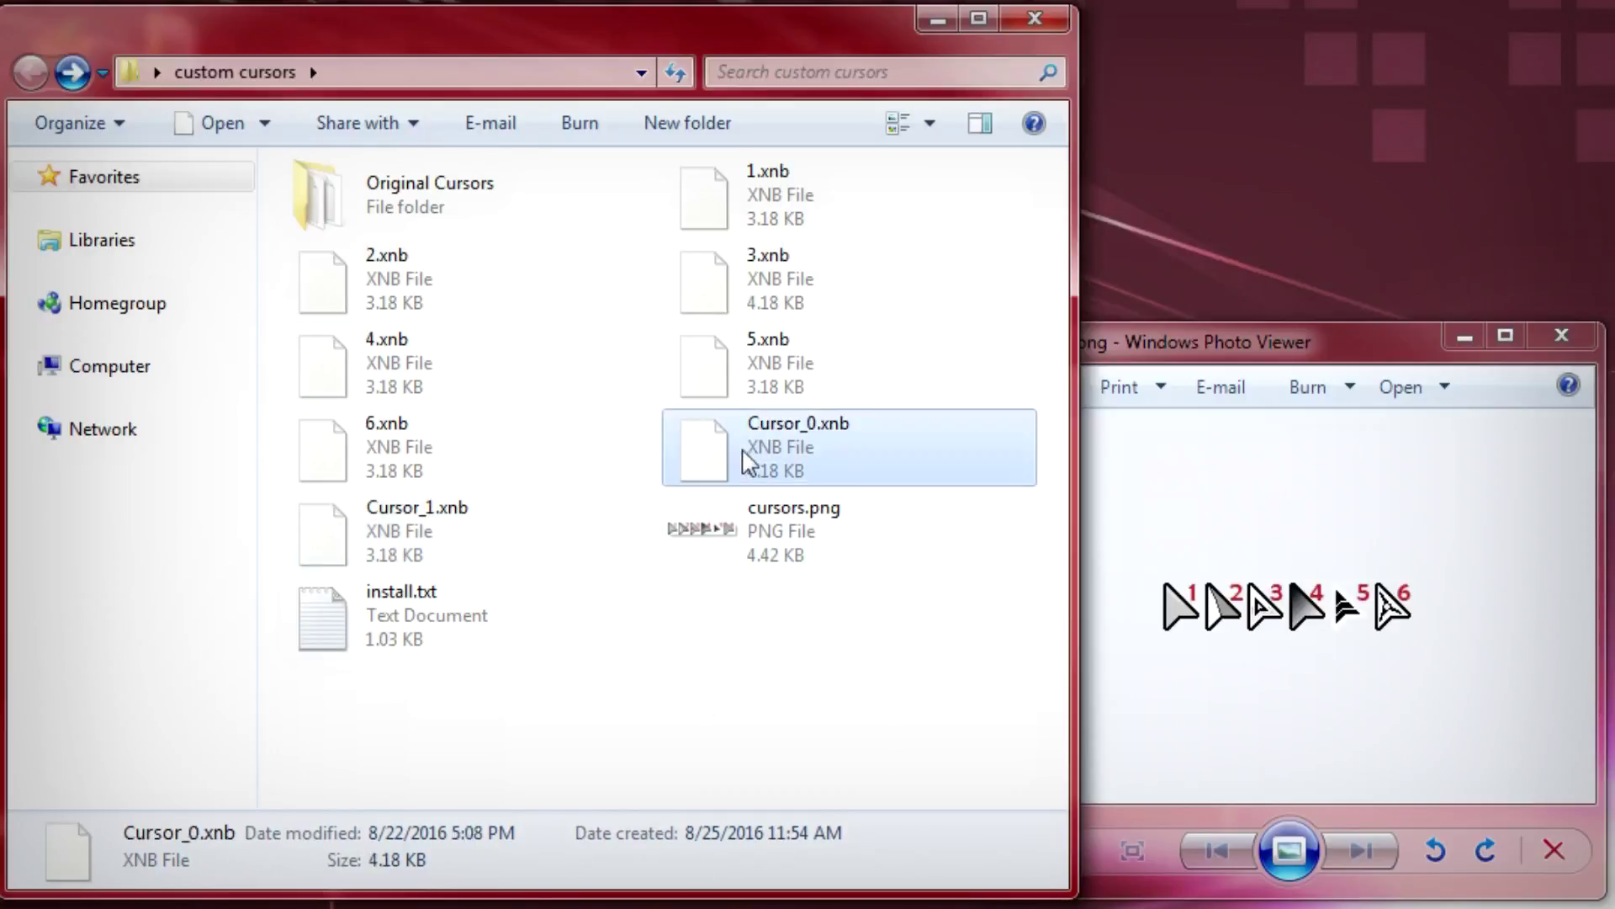
pyautogui.click(380, 522)
pyautogui.click(642, 716)
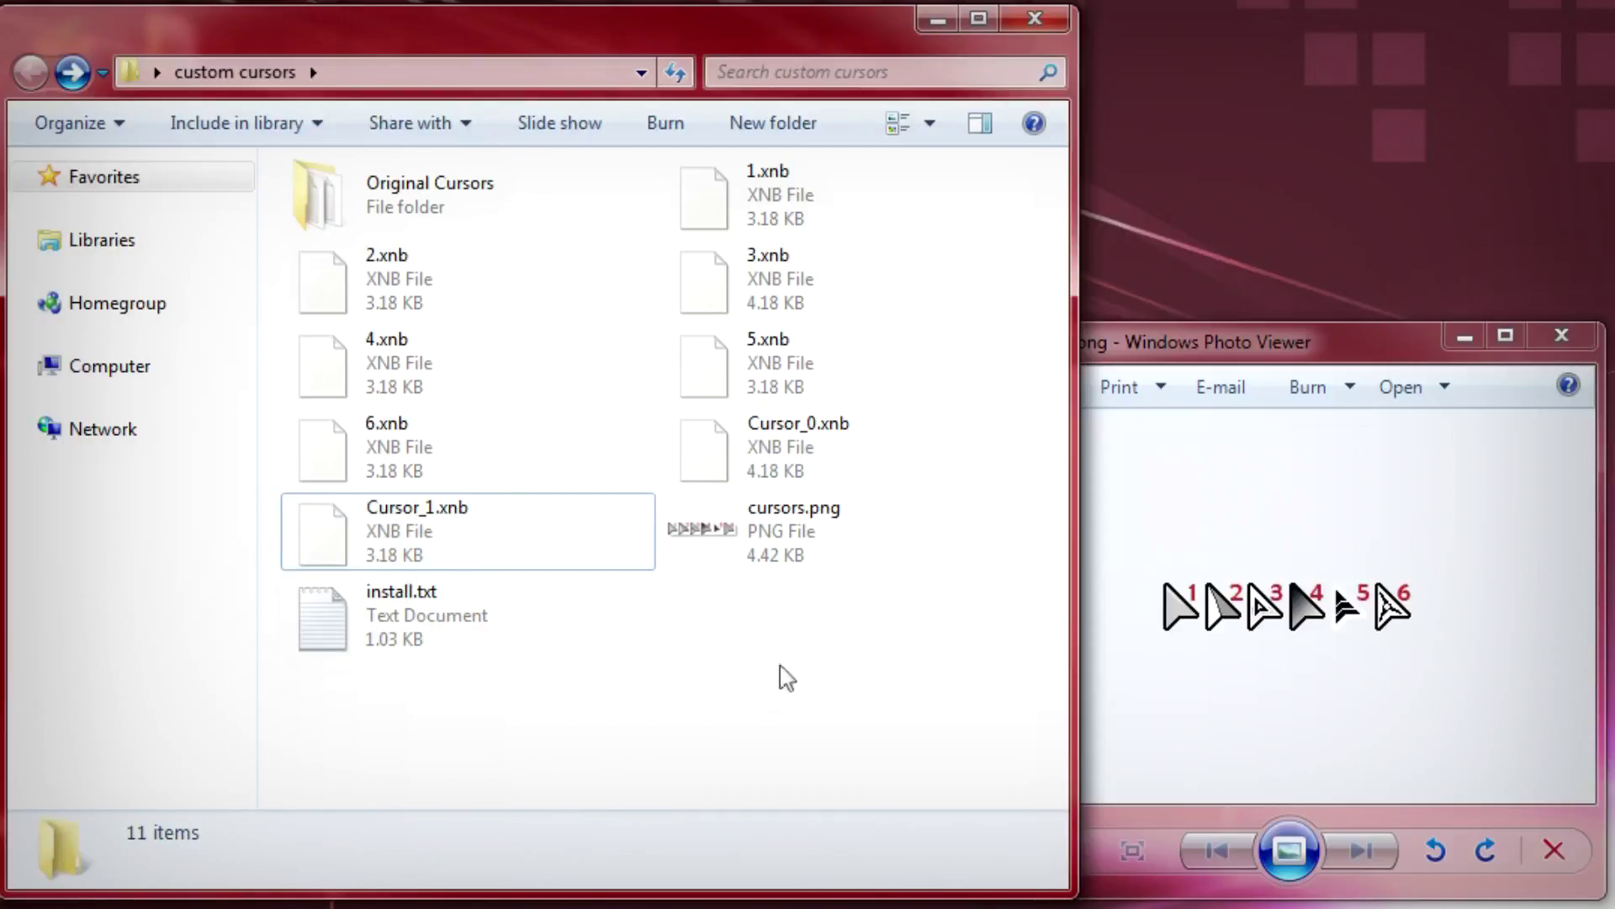
pyautogui.hotkey('alt', 'Tab')
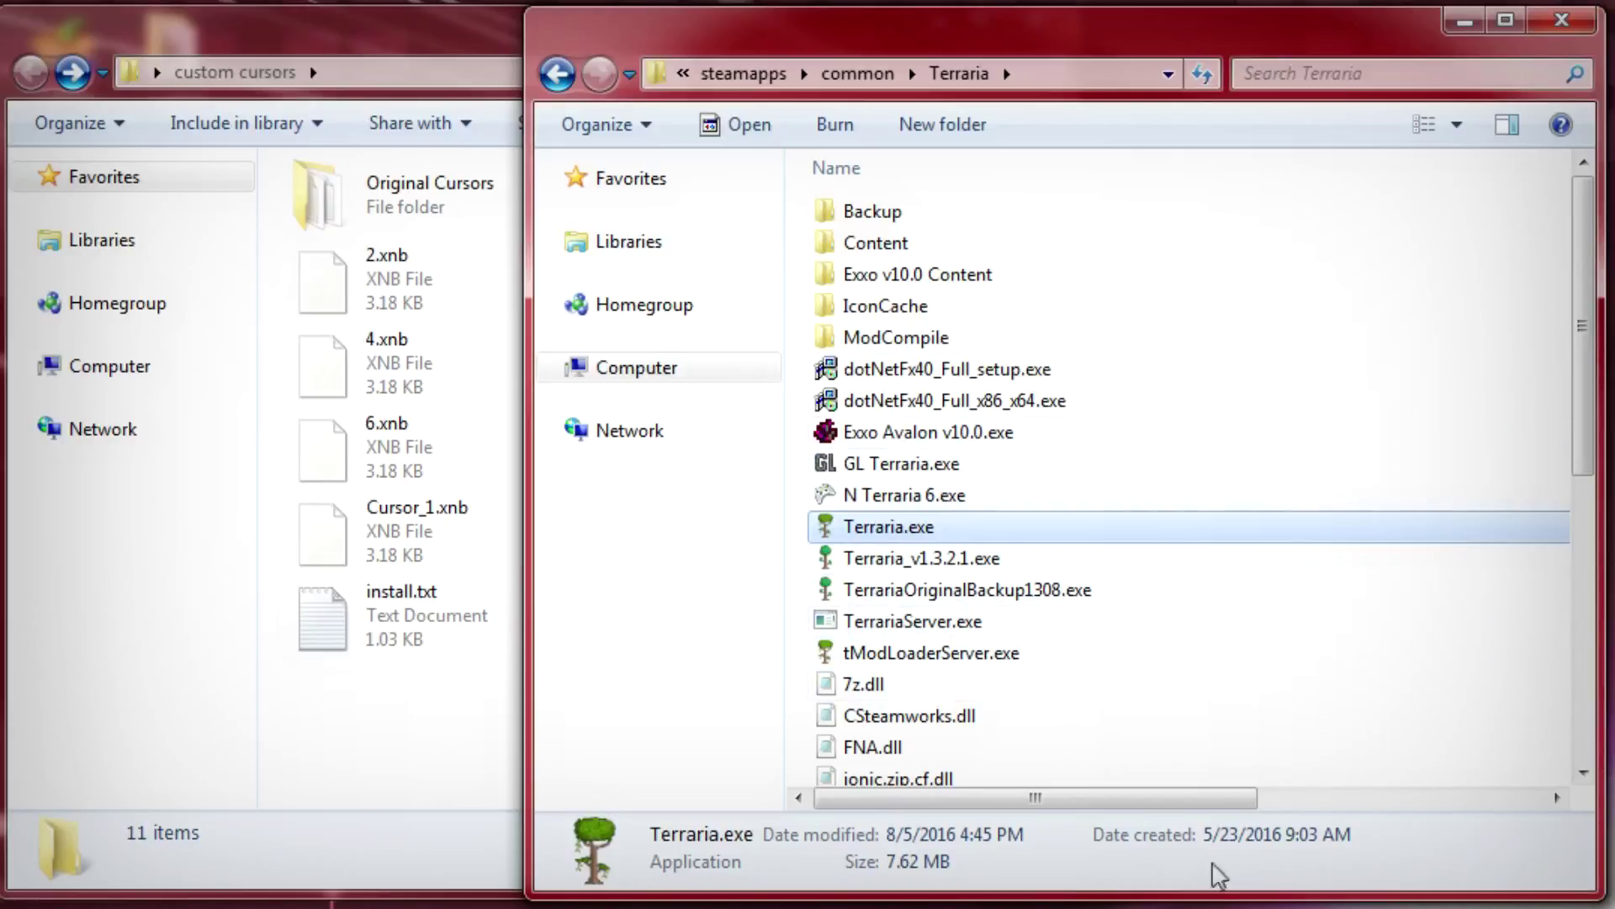
# - Go into Terraria's Content\Images\UI folder and find the Cursor files
pyautogui.doubleClick(871, 246)
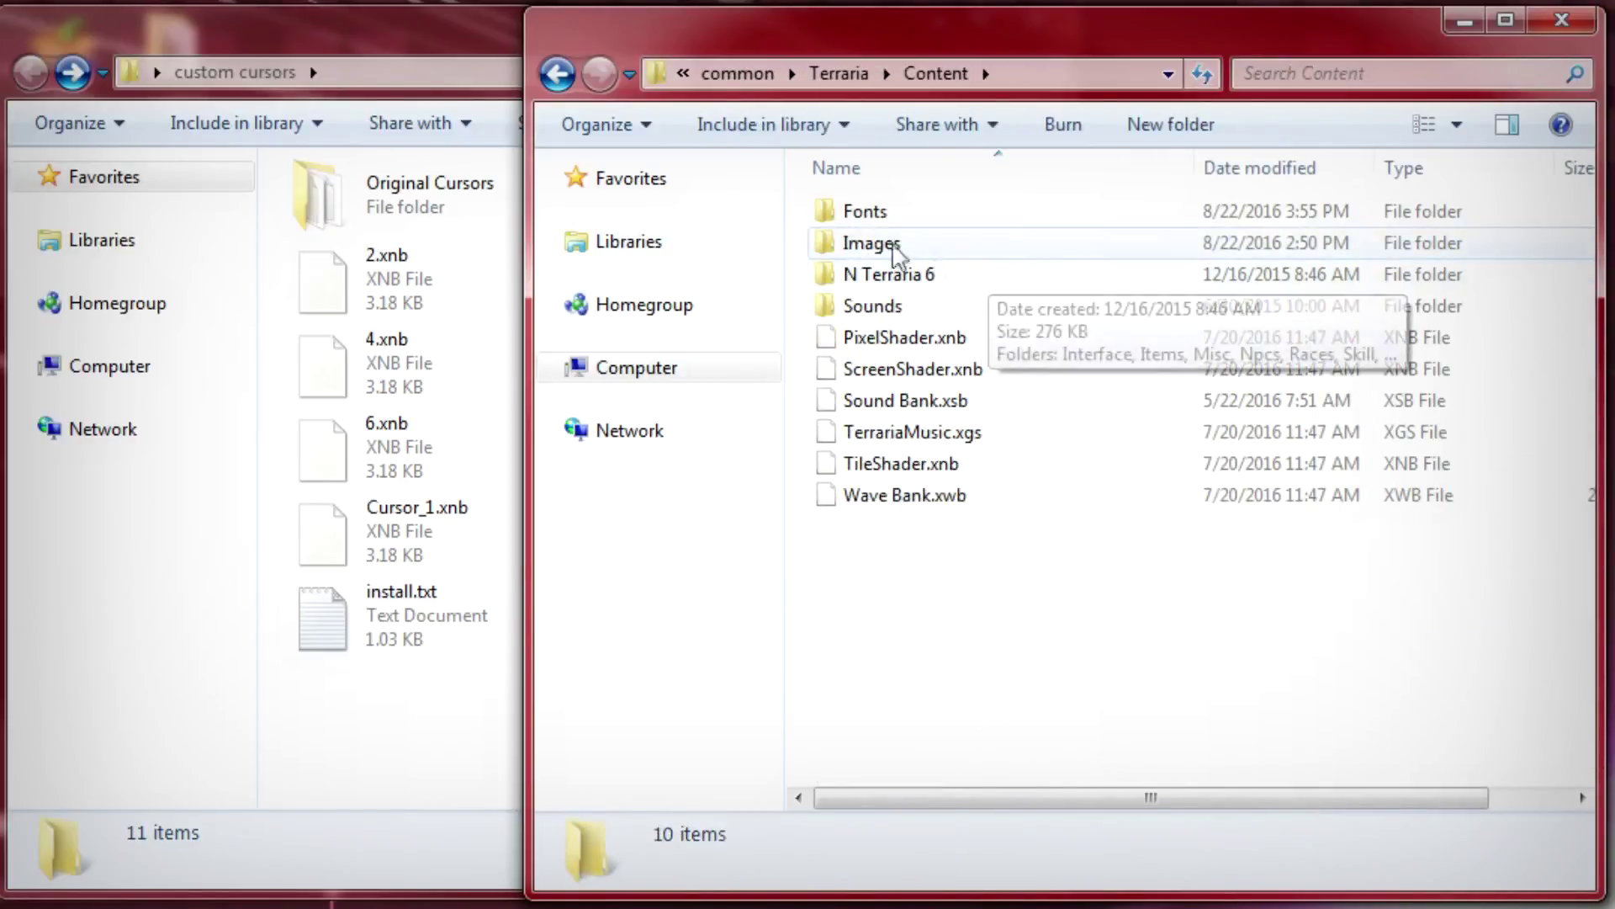
pyautogui.doubleClick(875, 246)
pyautogui.doubleClick(887, 276)
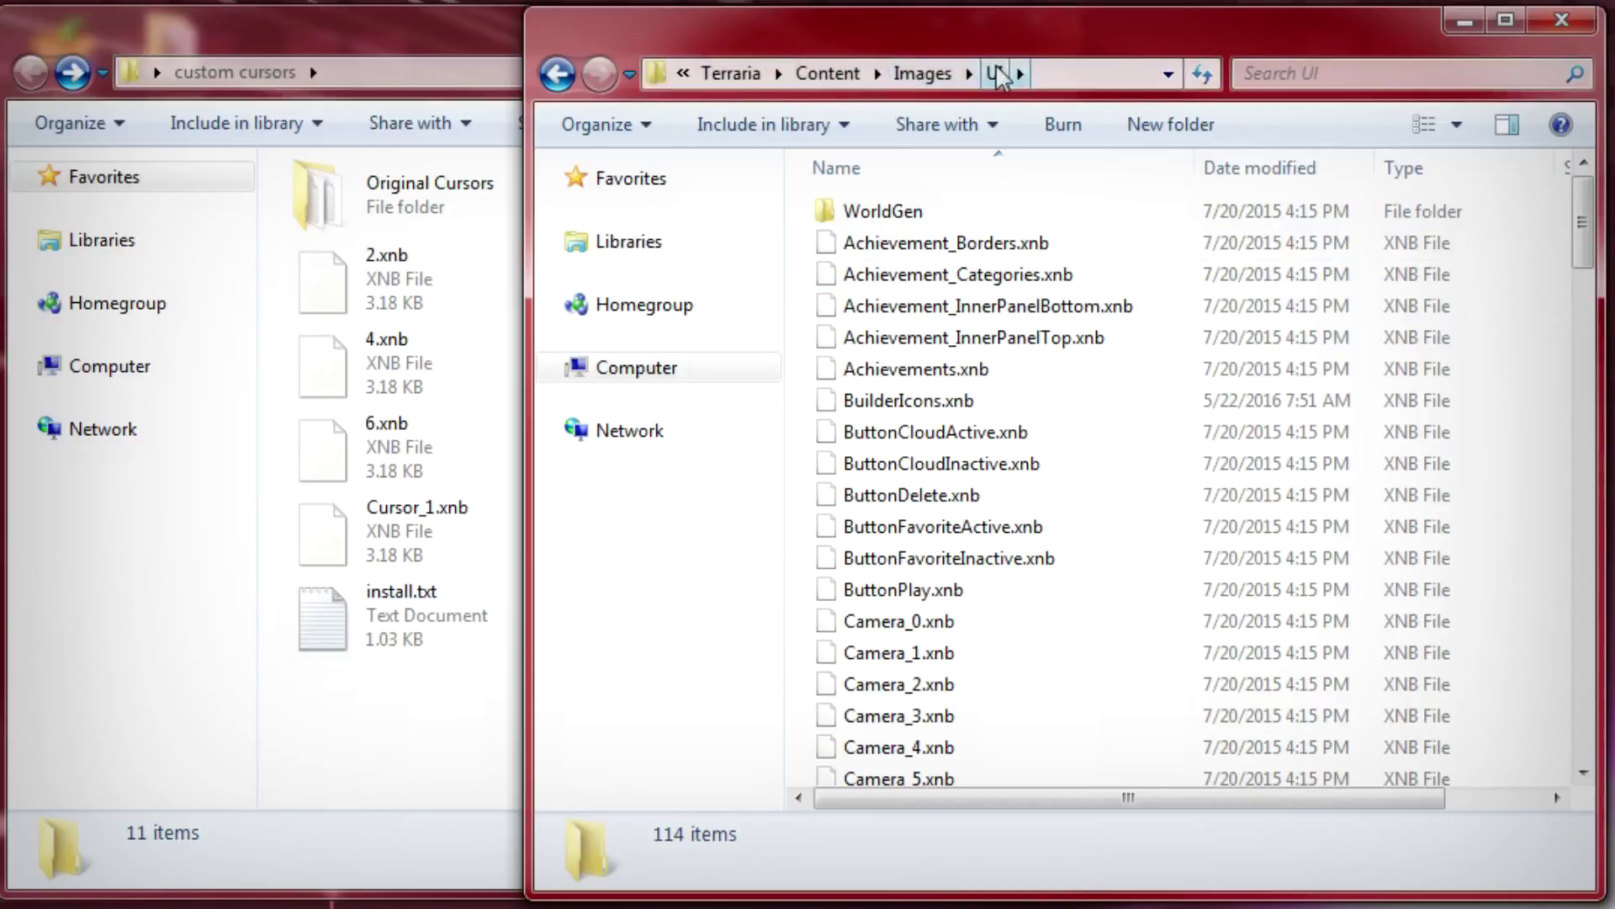
pyautogui.click(995, 688)
pyautogui.scroll(-5, 998, 692)
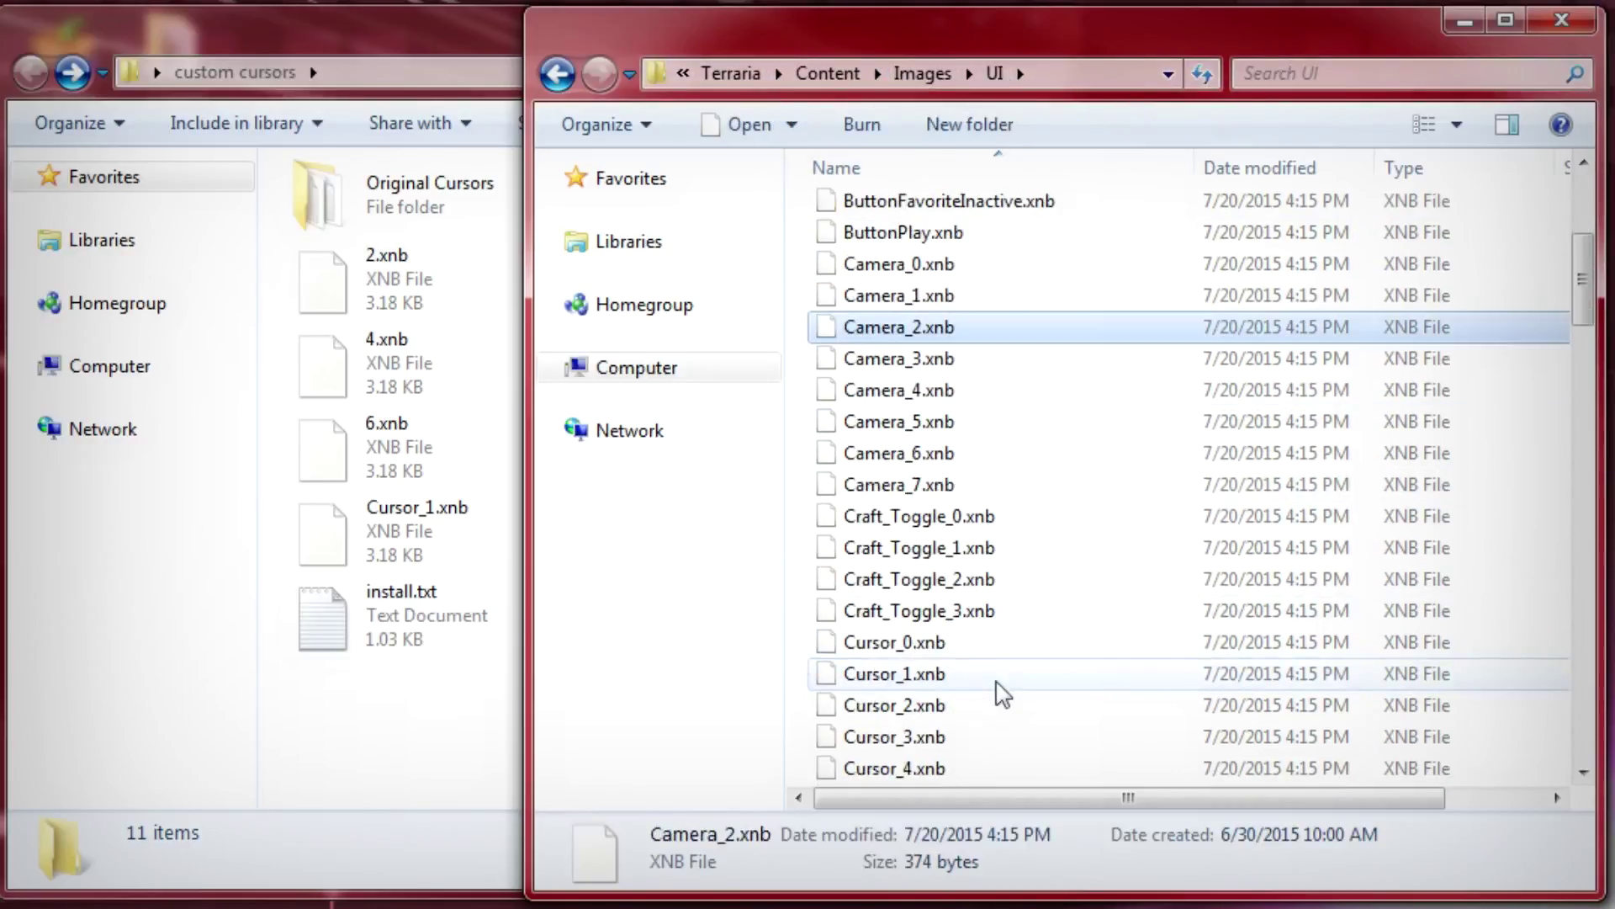
# - Rename Cursor_0.xnb and Cursor_1.xnb to Cursor_0.xnb.old and Cursor_1.xnb.old
pyautogui.click(931, 557)
pyautogui.keyDown('ctrl'); pyautogui.click(937, 581); pyautogui.keyUp('ctrl')
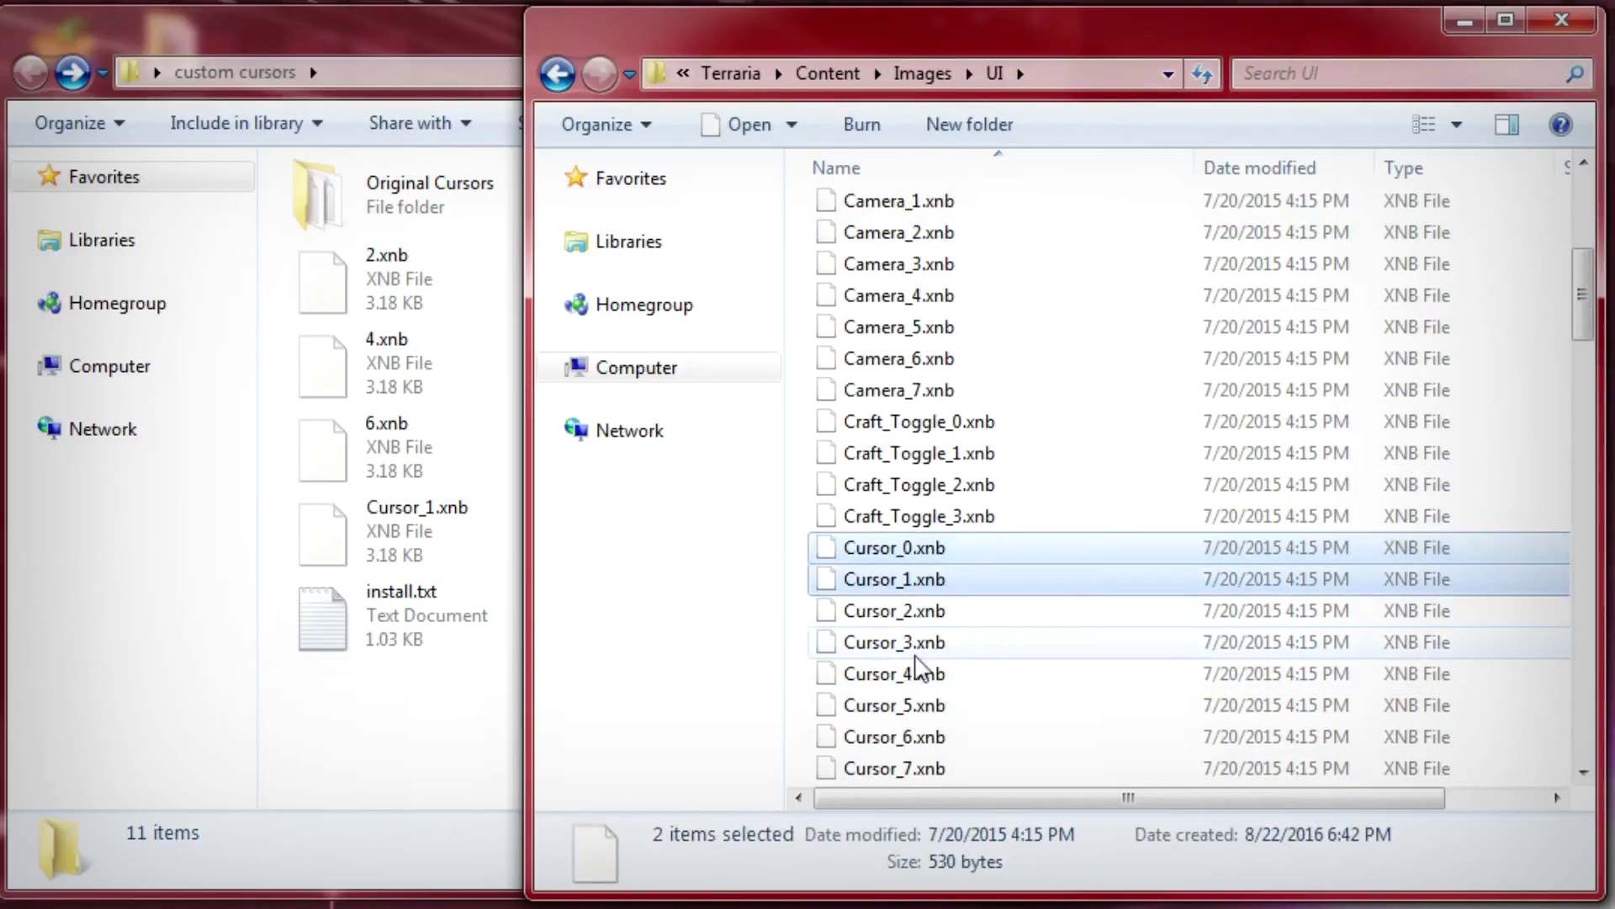
pyautogui.keyDown('ctrl'); pyautogui.click(980, 579); pyautogui.keyUp('ctrl')
pyautogui.press('F2')
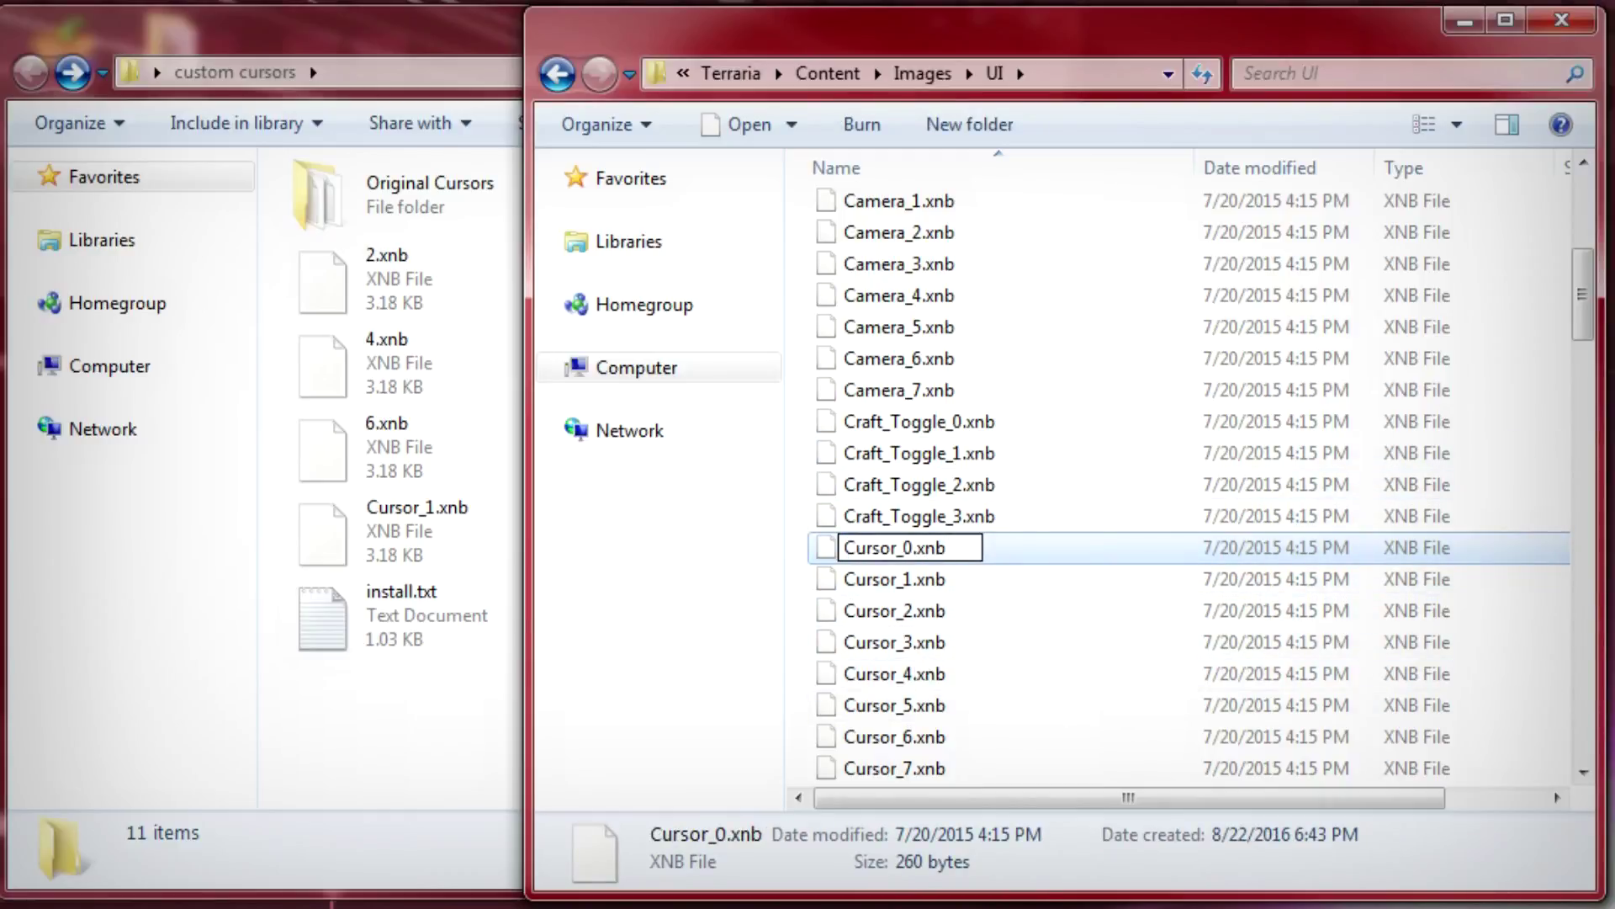
pyautogui.write('.old')
pyautogui.press('Return')
pyautogui.press('Return')
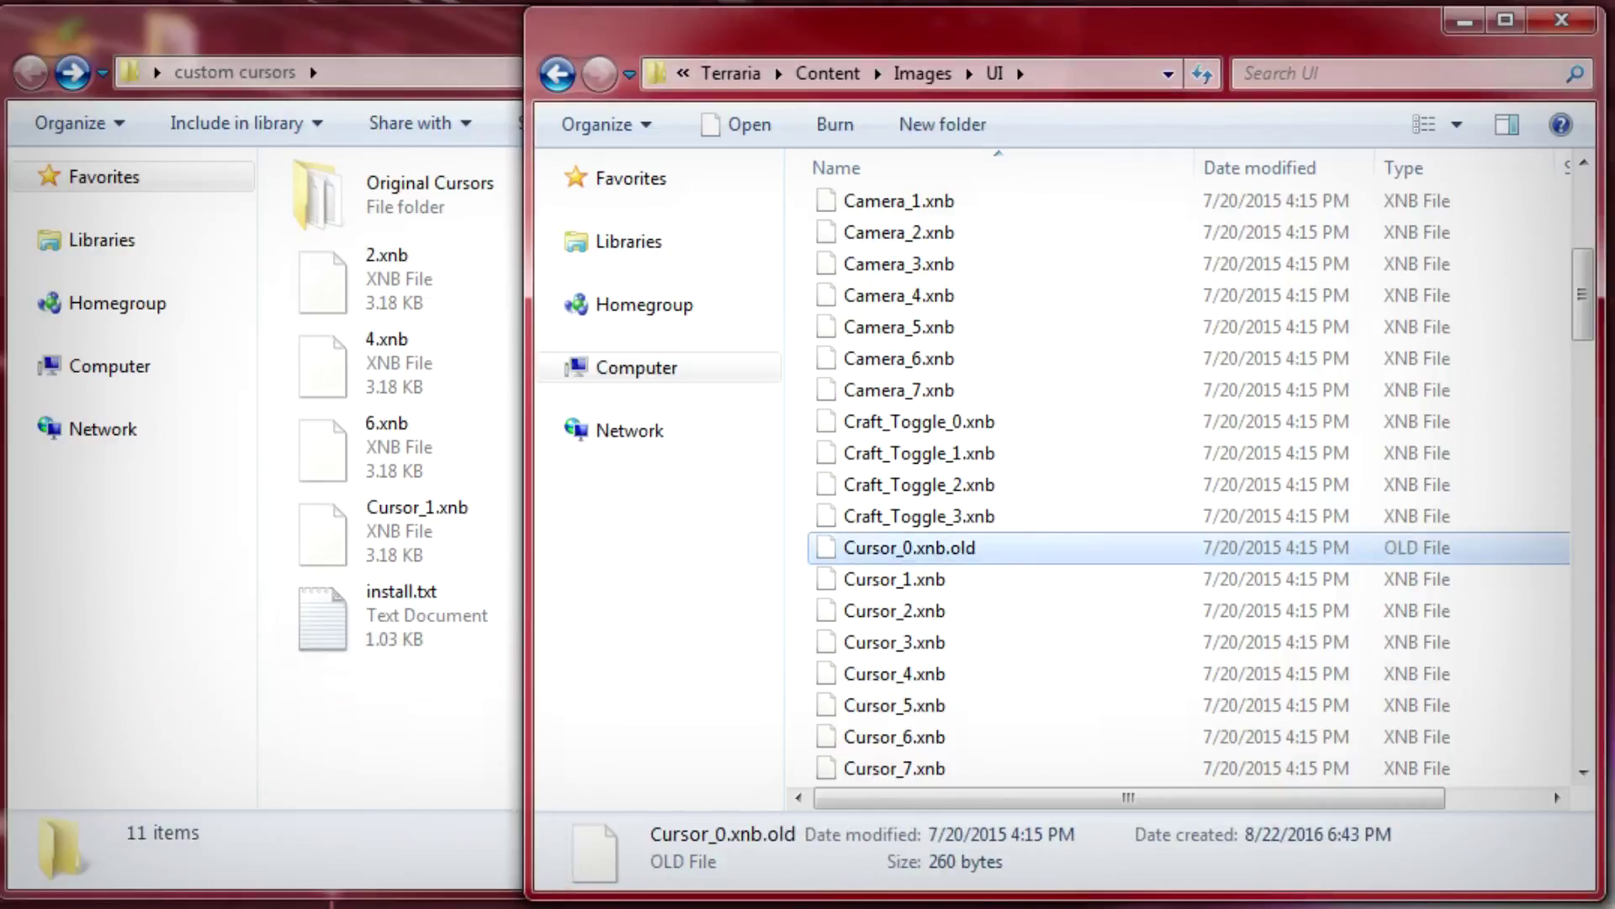
pyautogui.click(894, 579)
pyautogui.press('F2')
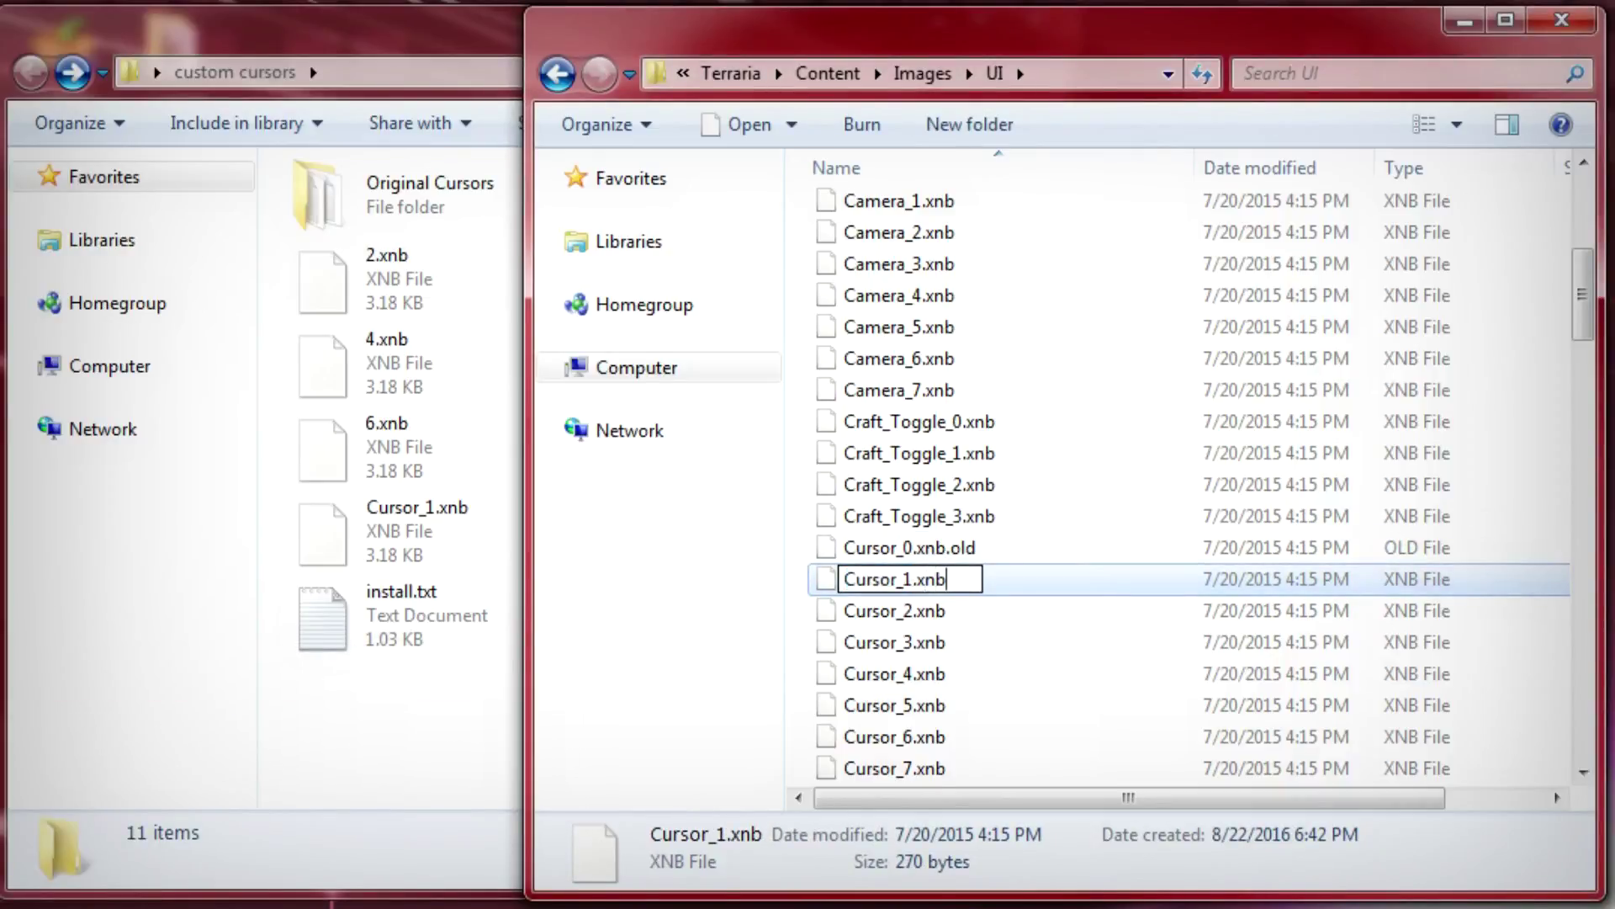
pyautogui.write('.old')
pyautogui.press('Return')
pyautogui.press('Return')
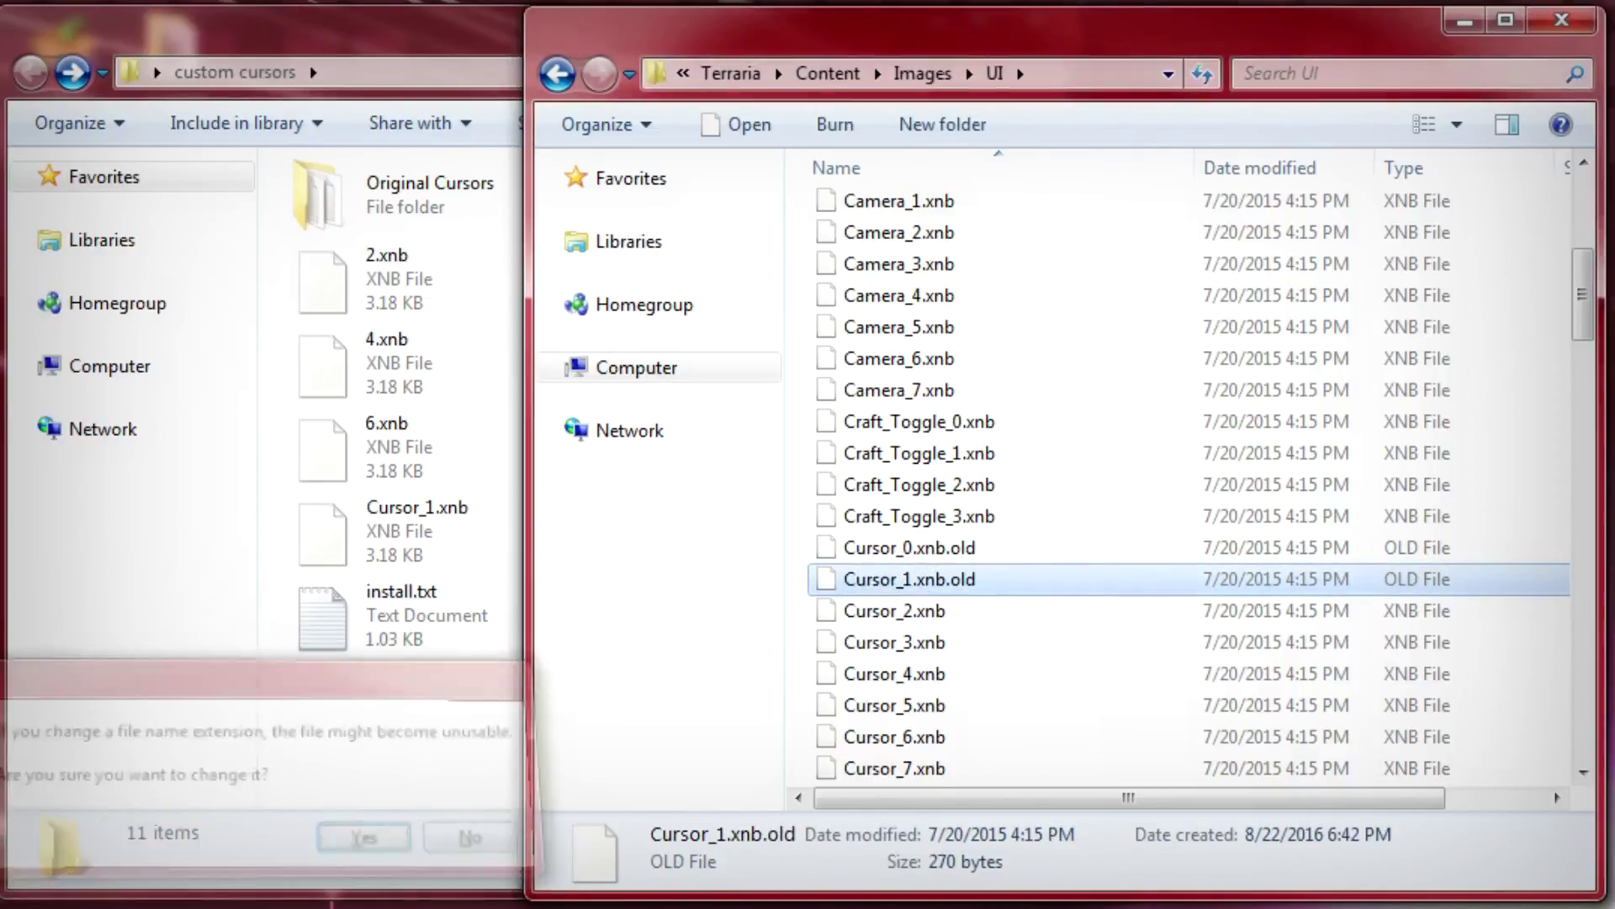
pyautogui.click(480, 768)
# - Move the custom Cursor_0.xnb and Cursor_1.xnb from custom cursors into Terraria's UI folder
pyautogui.click(407, 551)
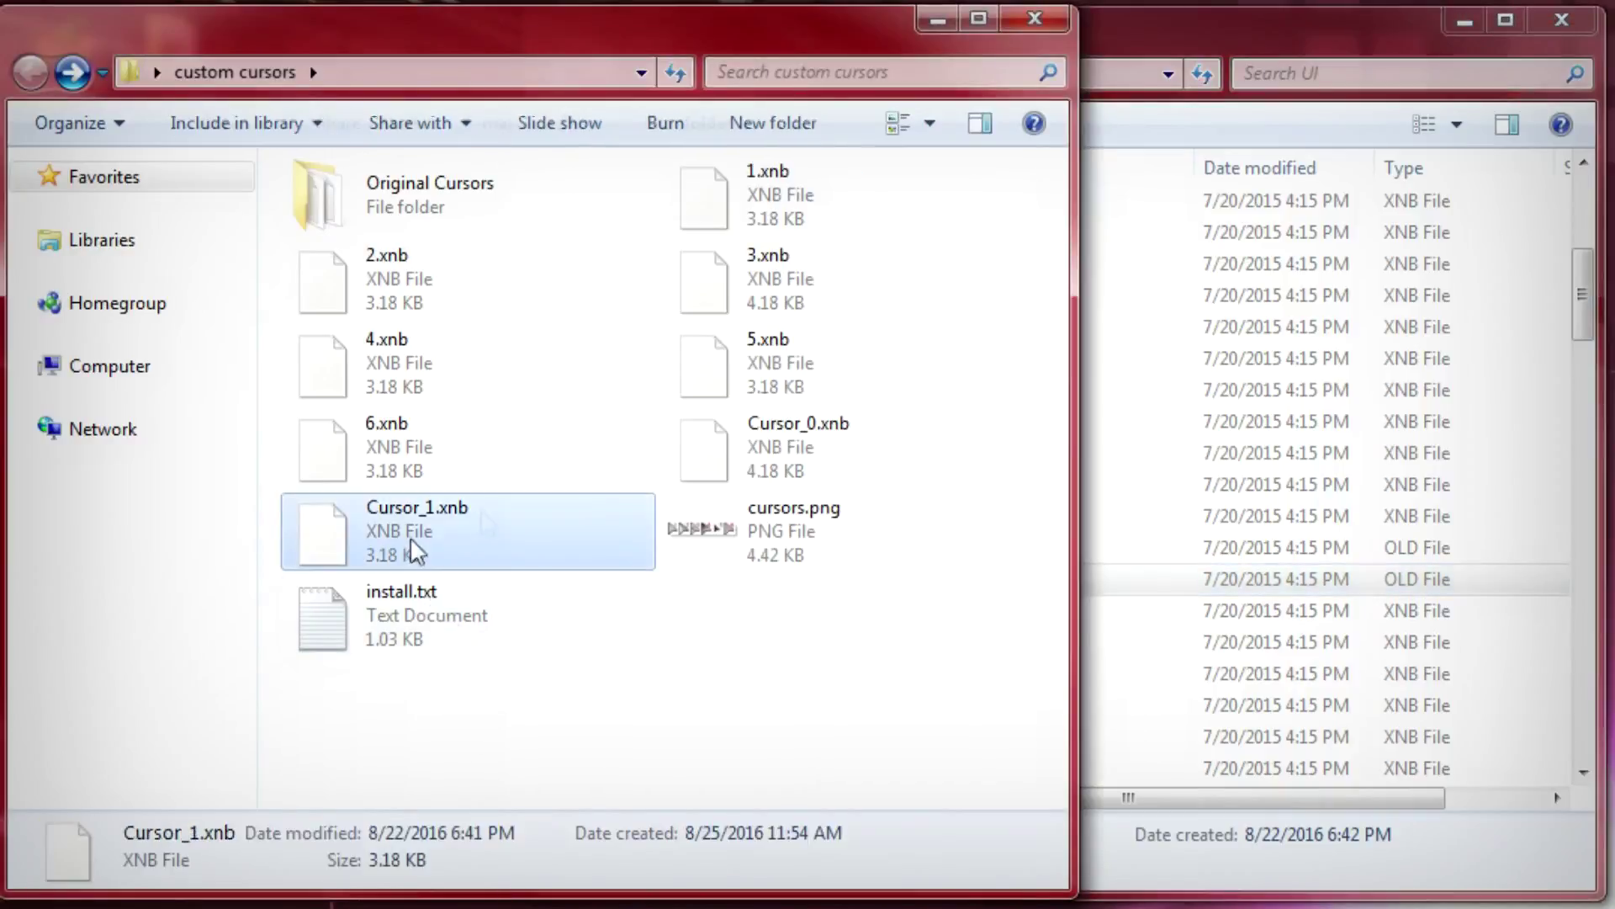
pyautogui.keyDown('ctrl'); pyautogui.click(718, 461); pyautogui.keyUp('ctrl')
pyautogui.moveTo(718, 461); pyautogui.dragTo(1380, 664)
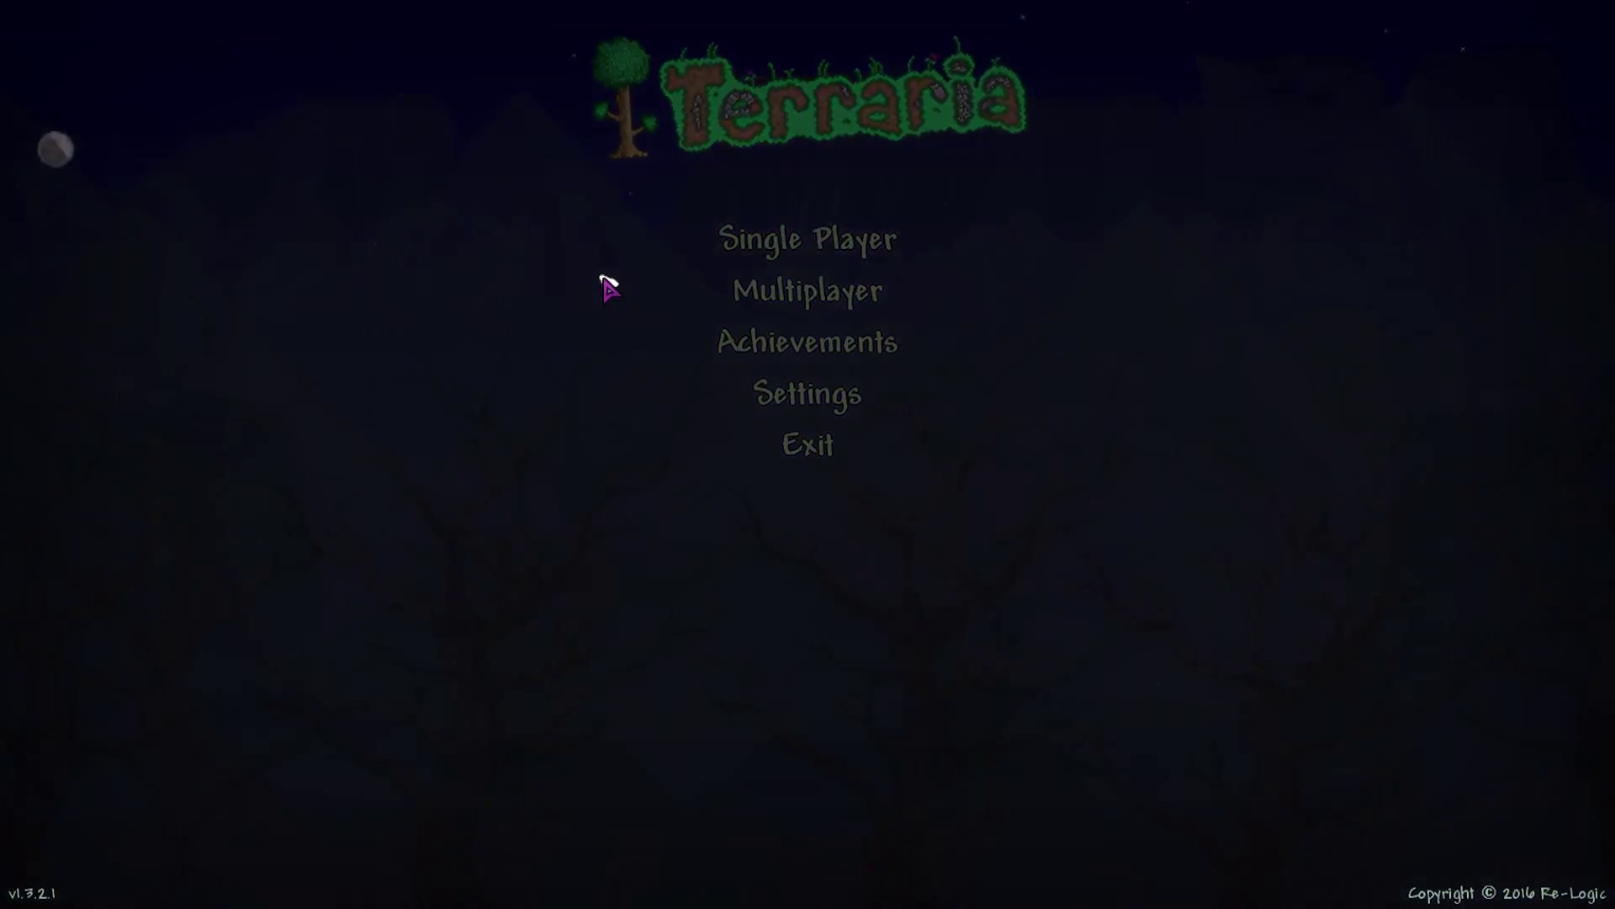
# - In Settings > Cursor > Border Color, set lightness to minimum, then return to the main menu
pyautogui.click(755, 392)
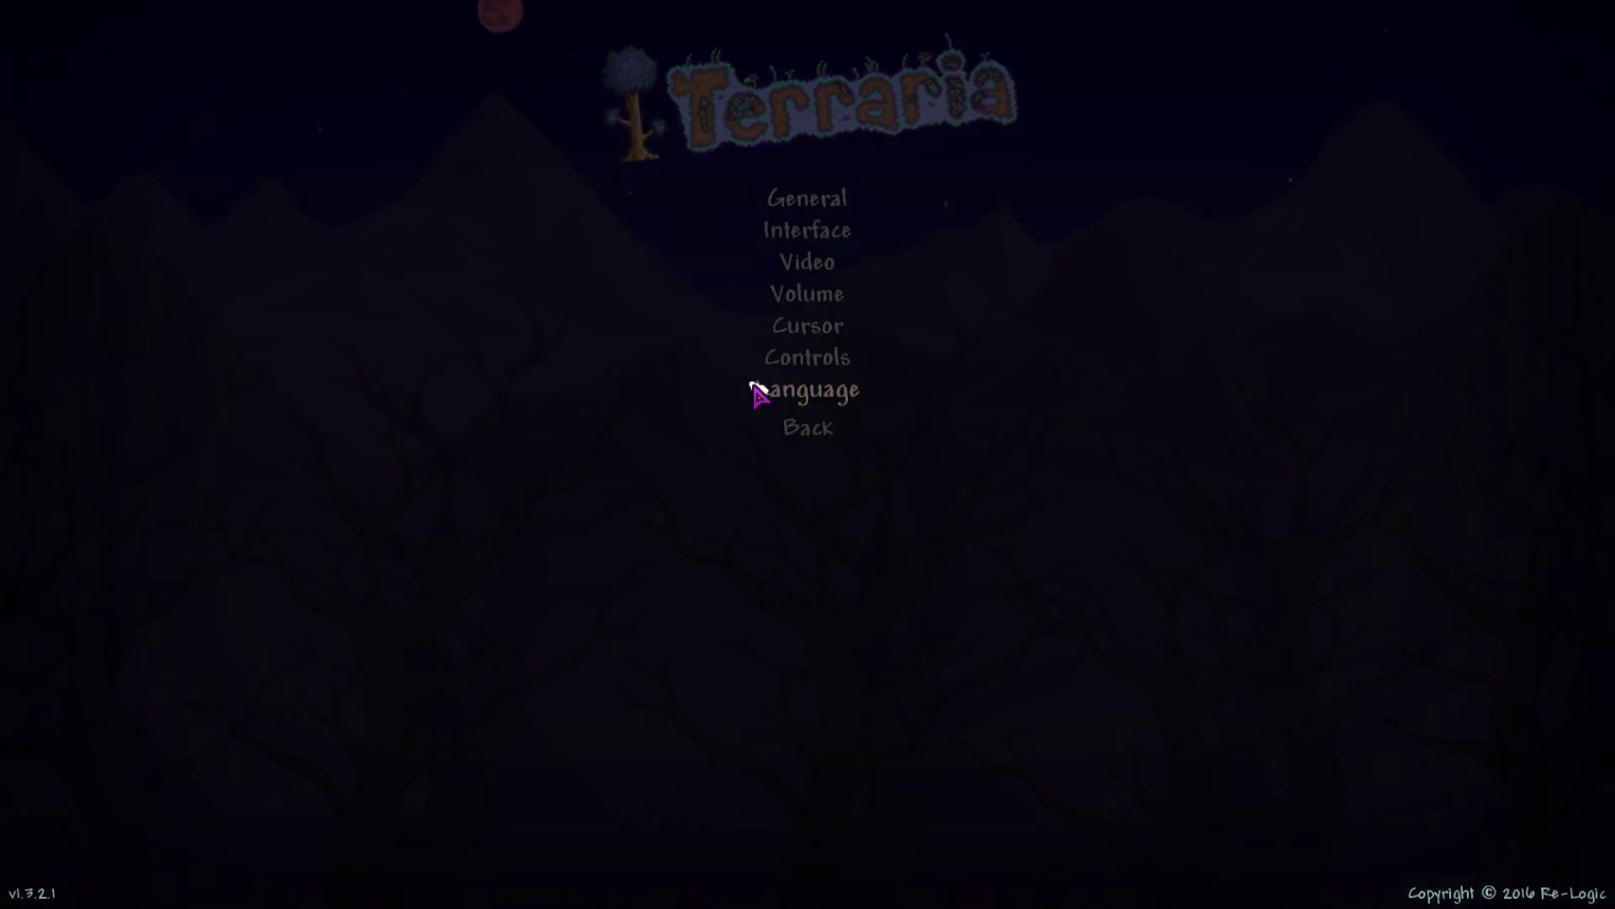
pyautogui.click(781, 334)
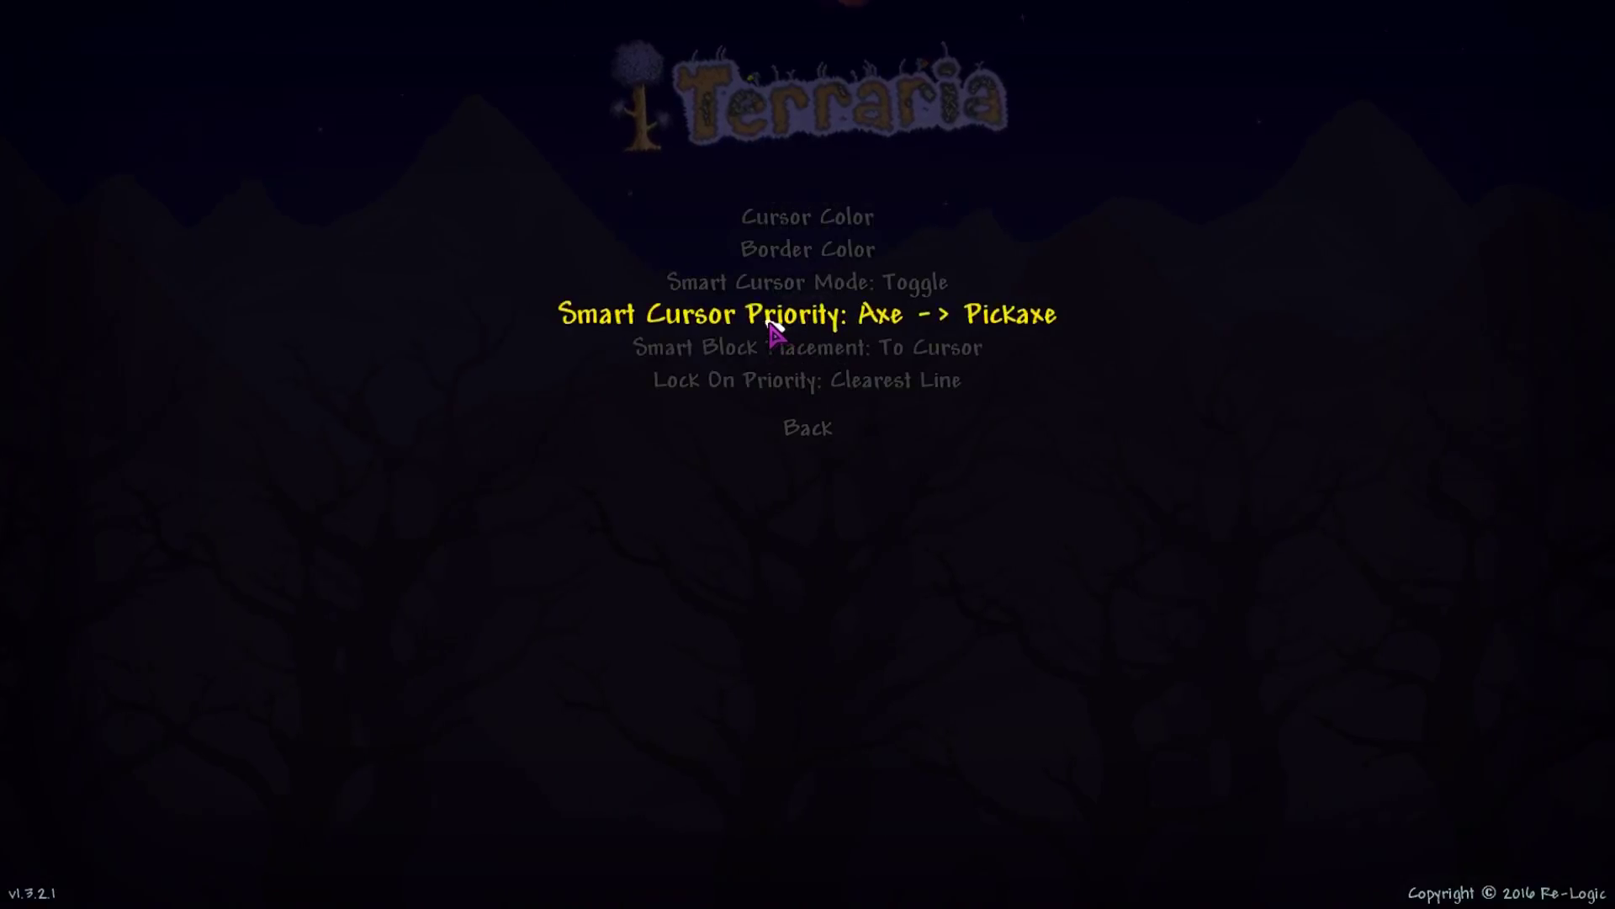
pyautogui.click(760, 250)
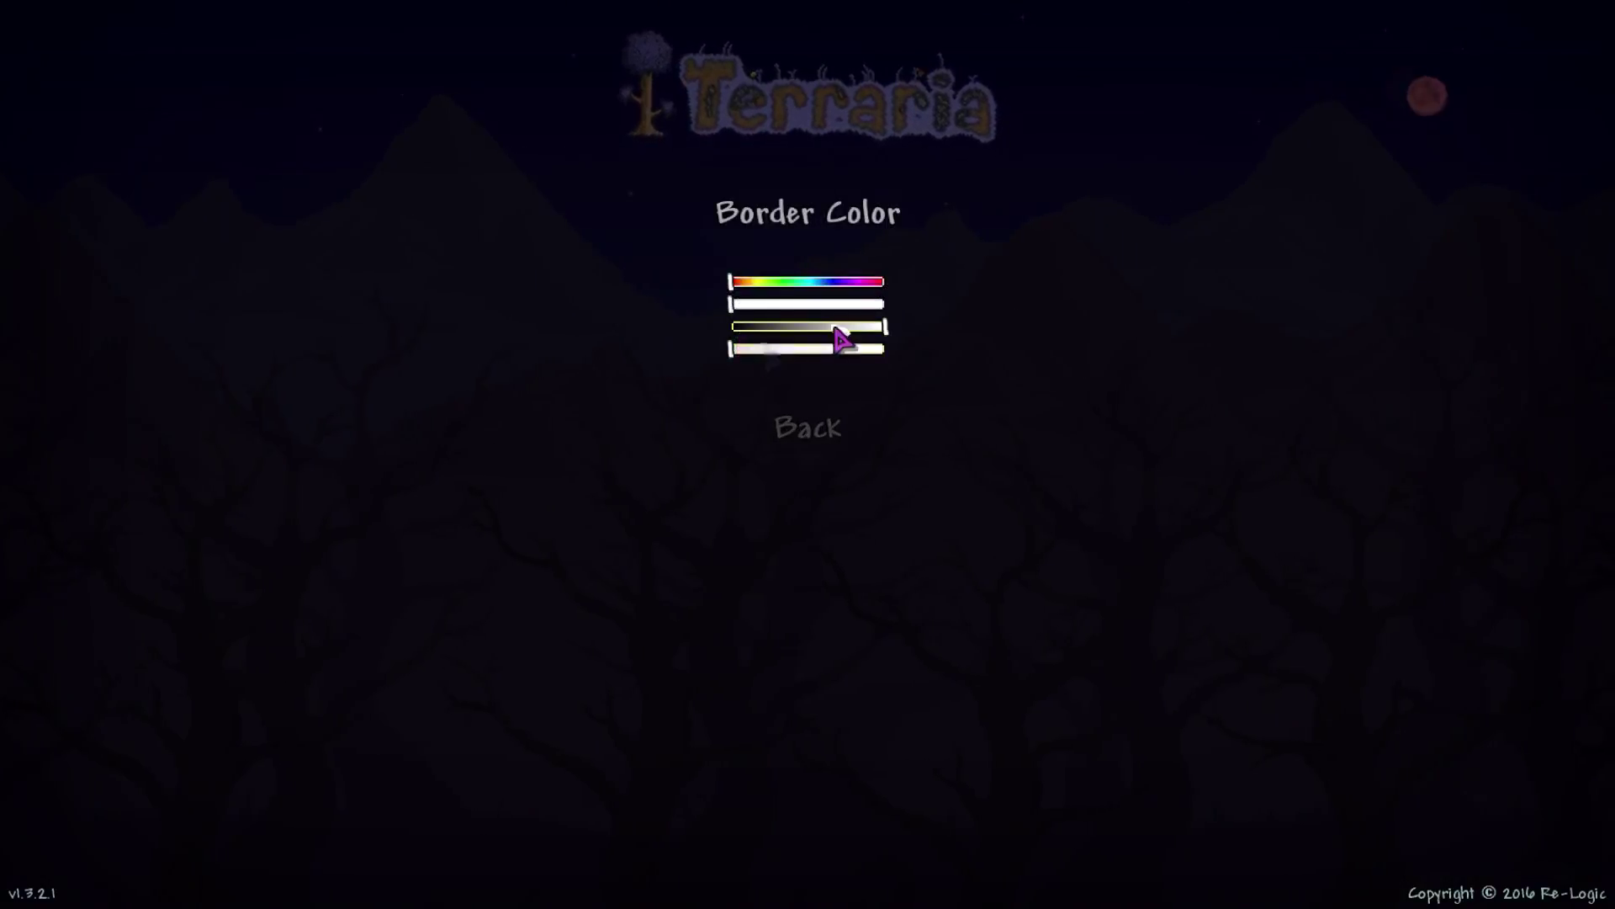
pyautogui.moveTo(887, 325); pyautogui.dragTo(734, 345)
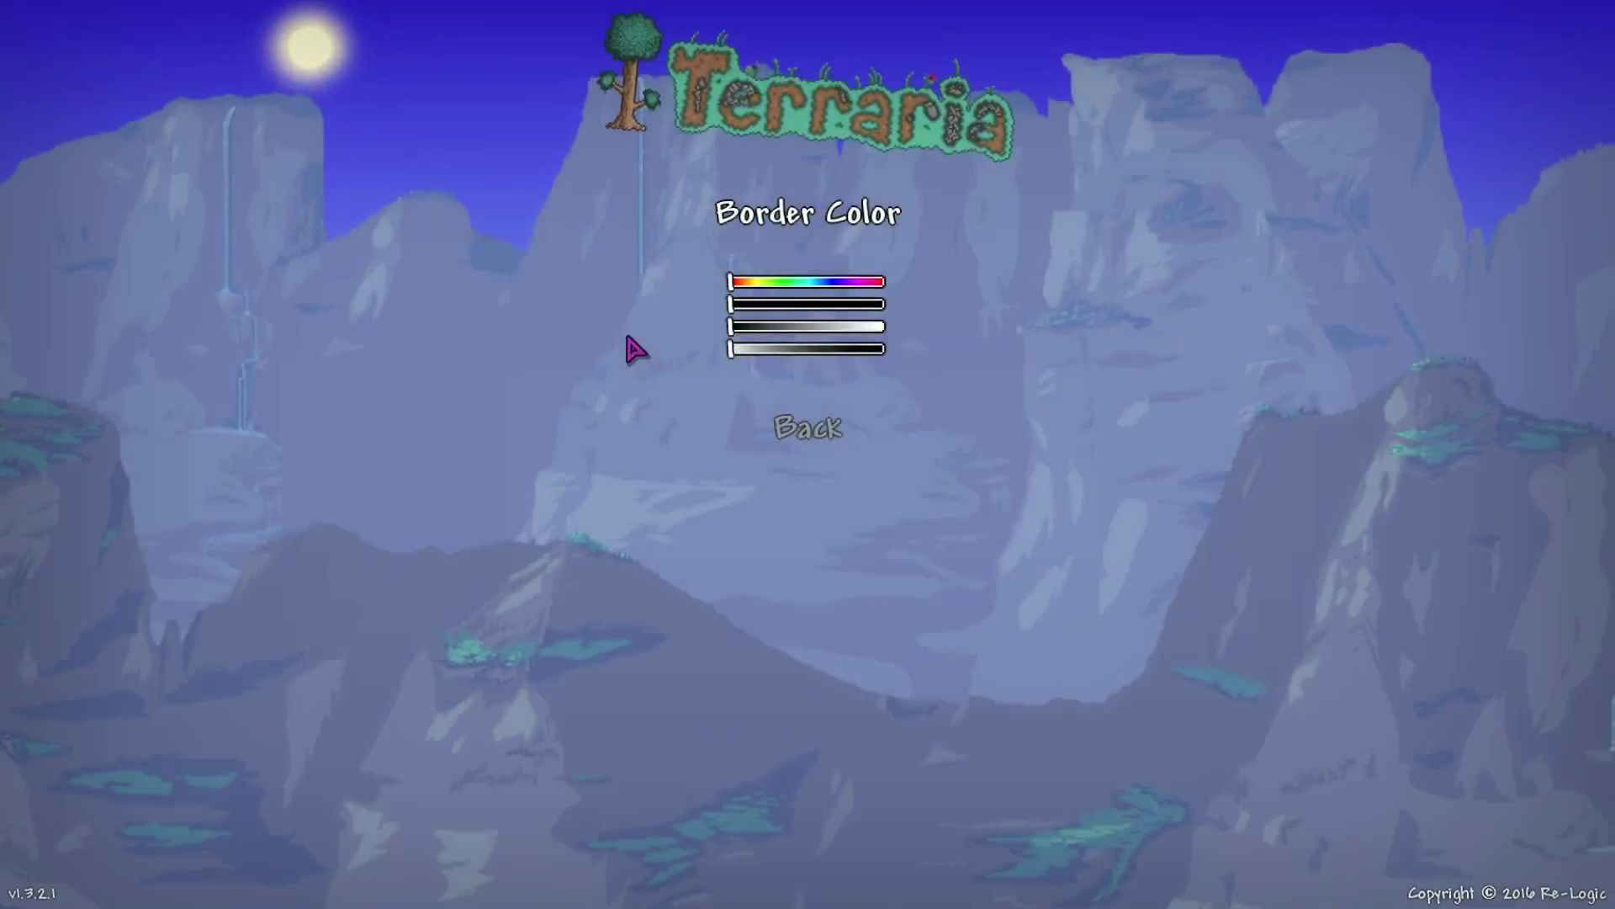
pyautogui.click(777, 426)
pyautogui.click(786, 431)
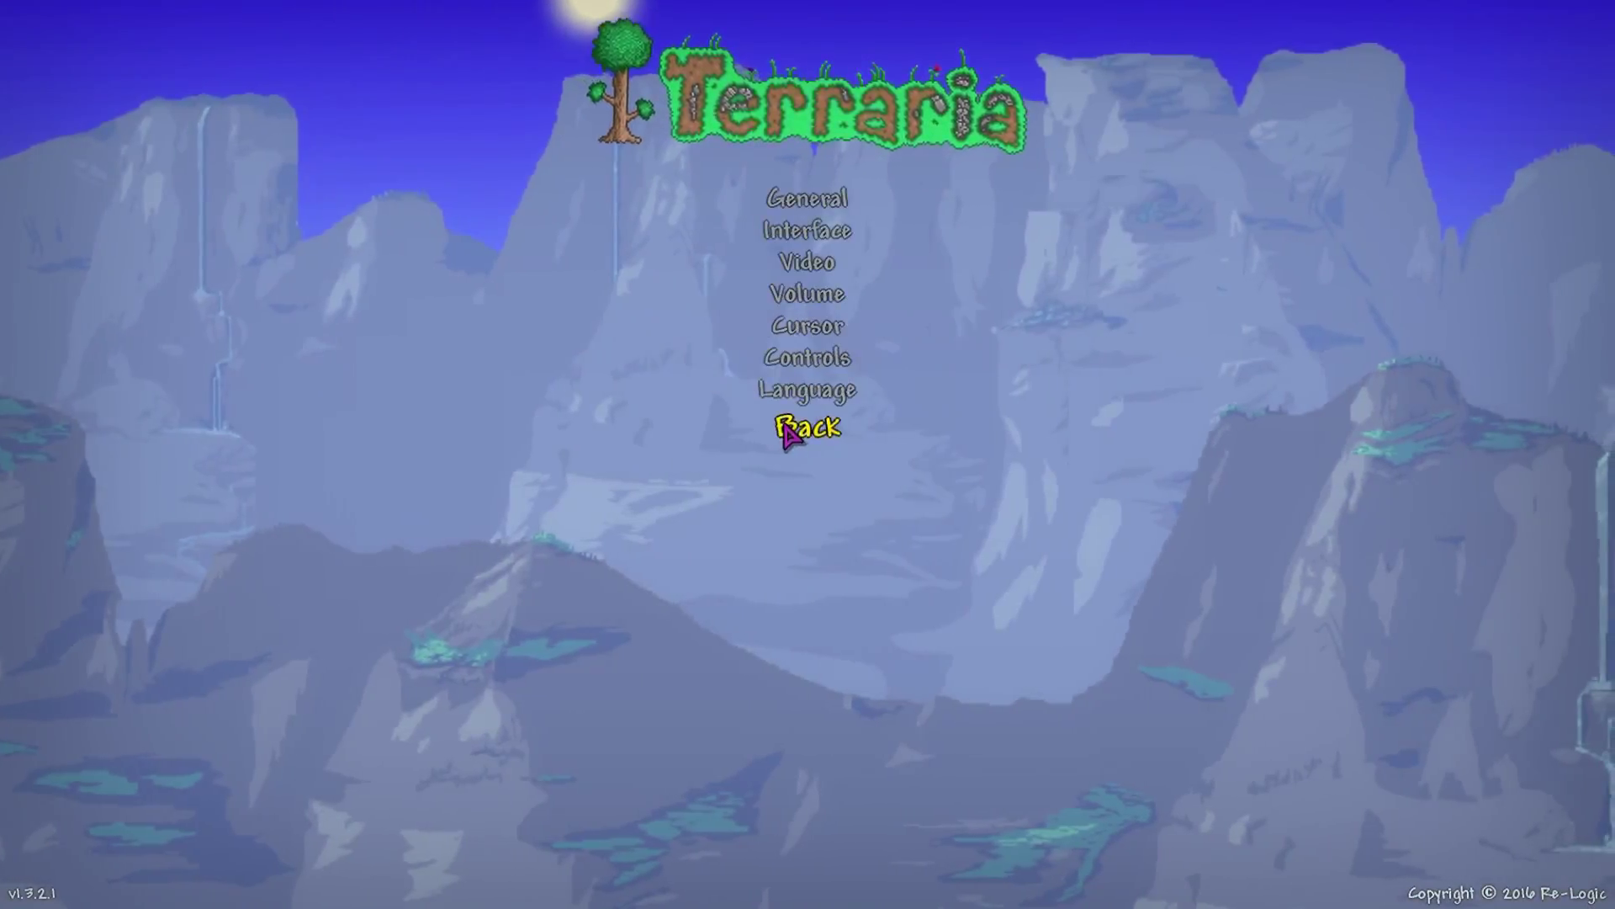
pyautogui.click(784, 428)
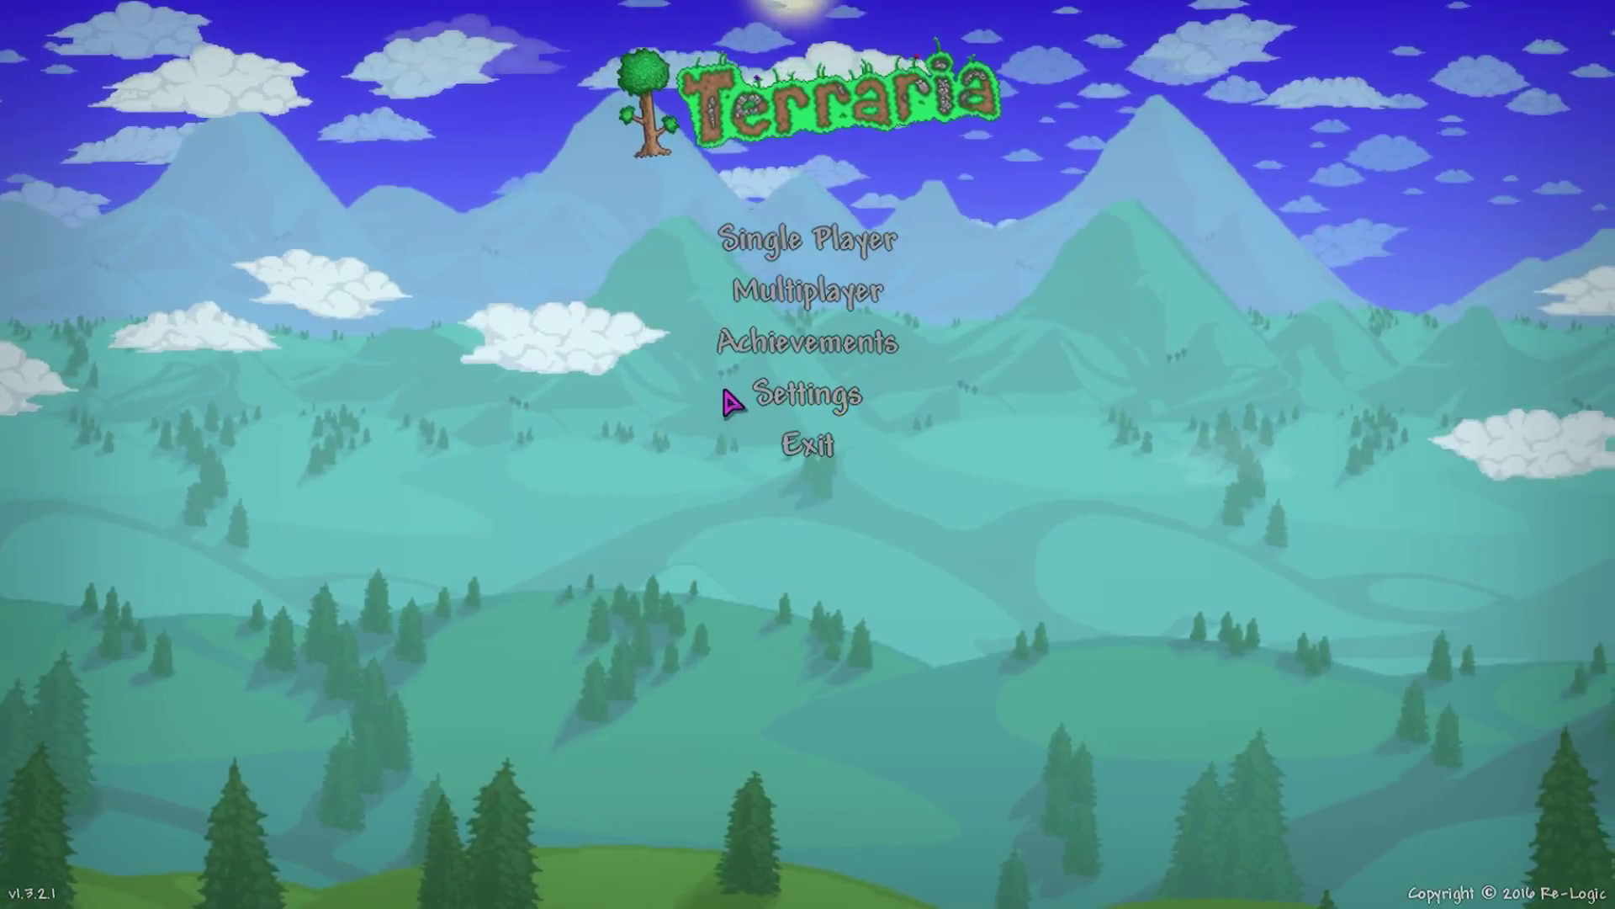
# - In Settings > Cursor > Cursor Color, set the hue to green-cyan and return to the main menu
pyautogui.click(746, 391)
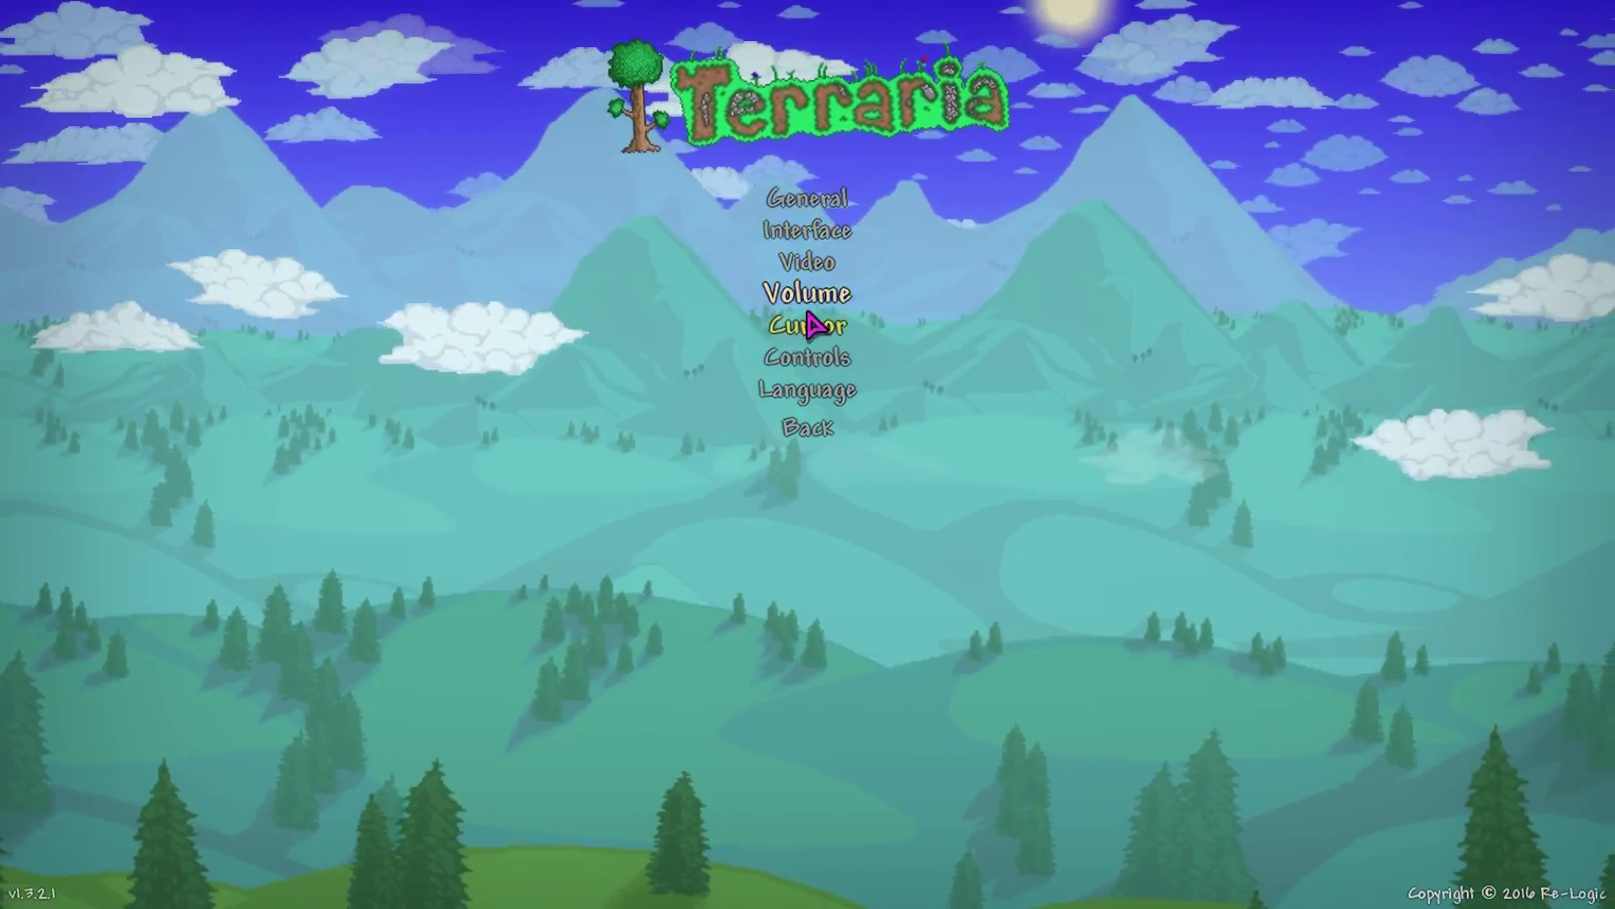
pyautogui.click(810, 323)
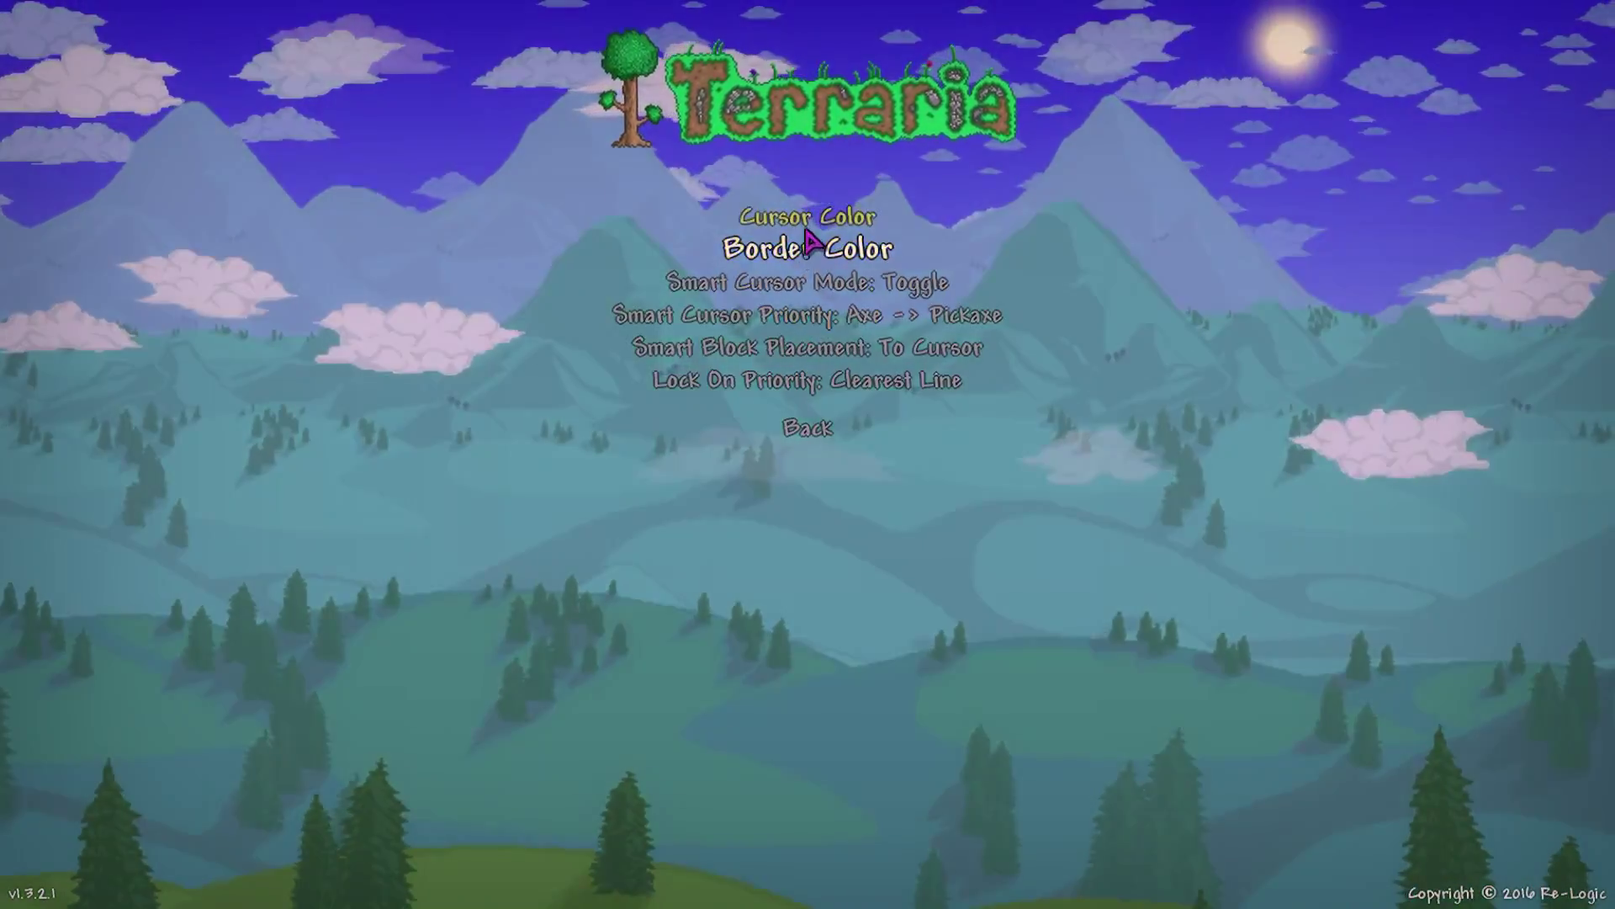
pyautogui.click(808, 217)
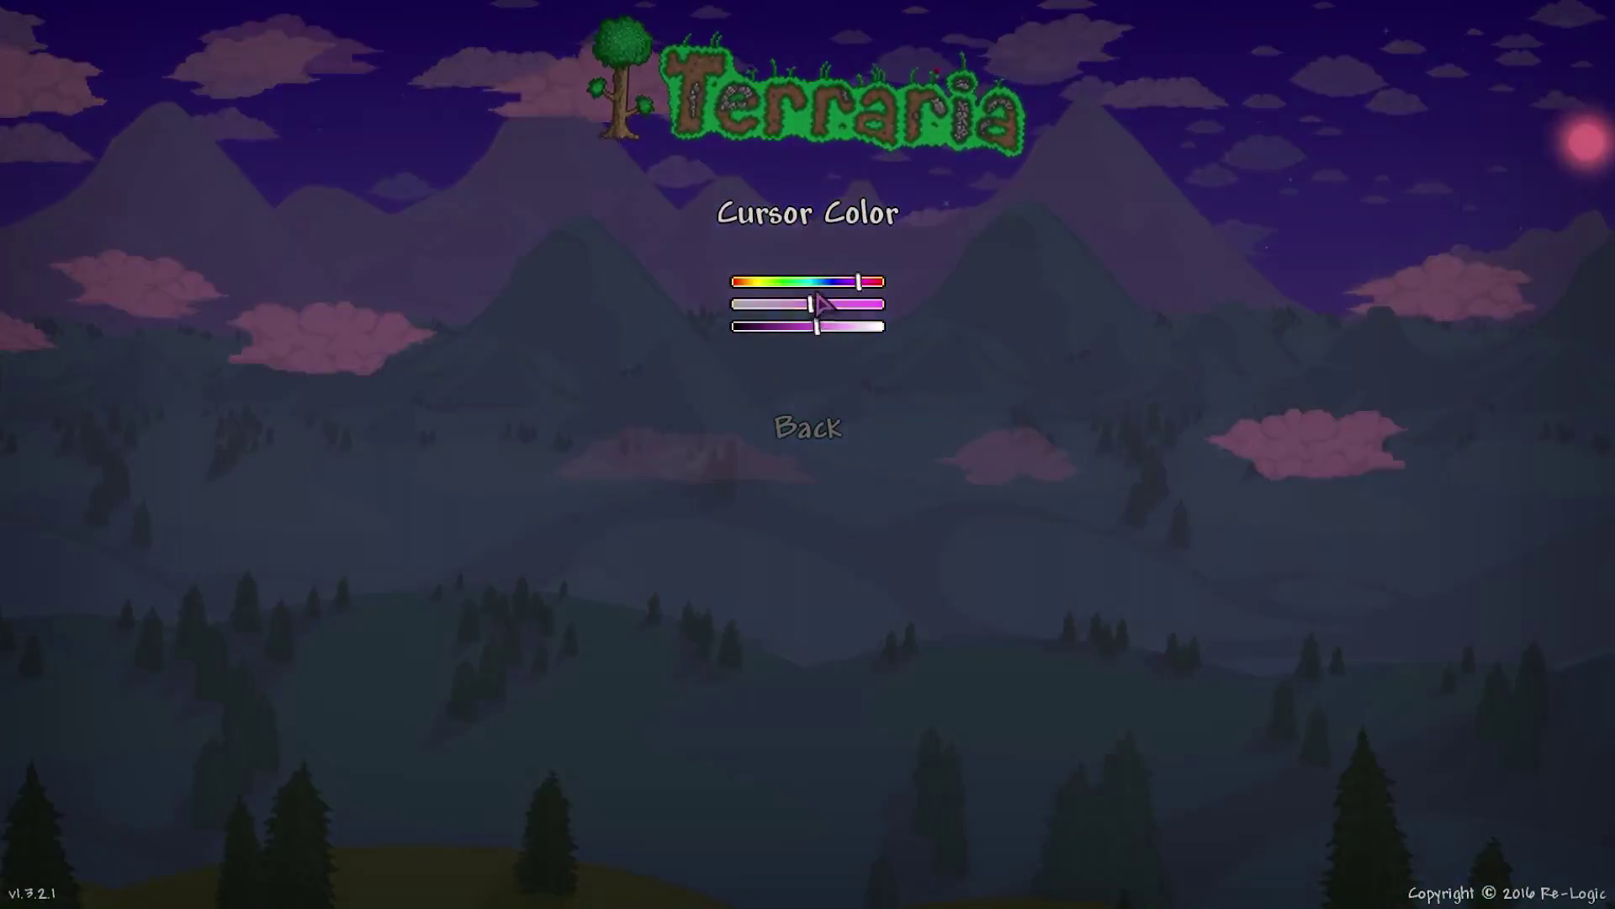
pyautogui.moveTo(818, 282); pyautogui.dragTo(786, 284)
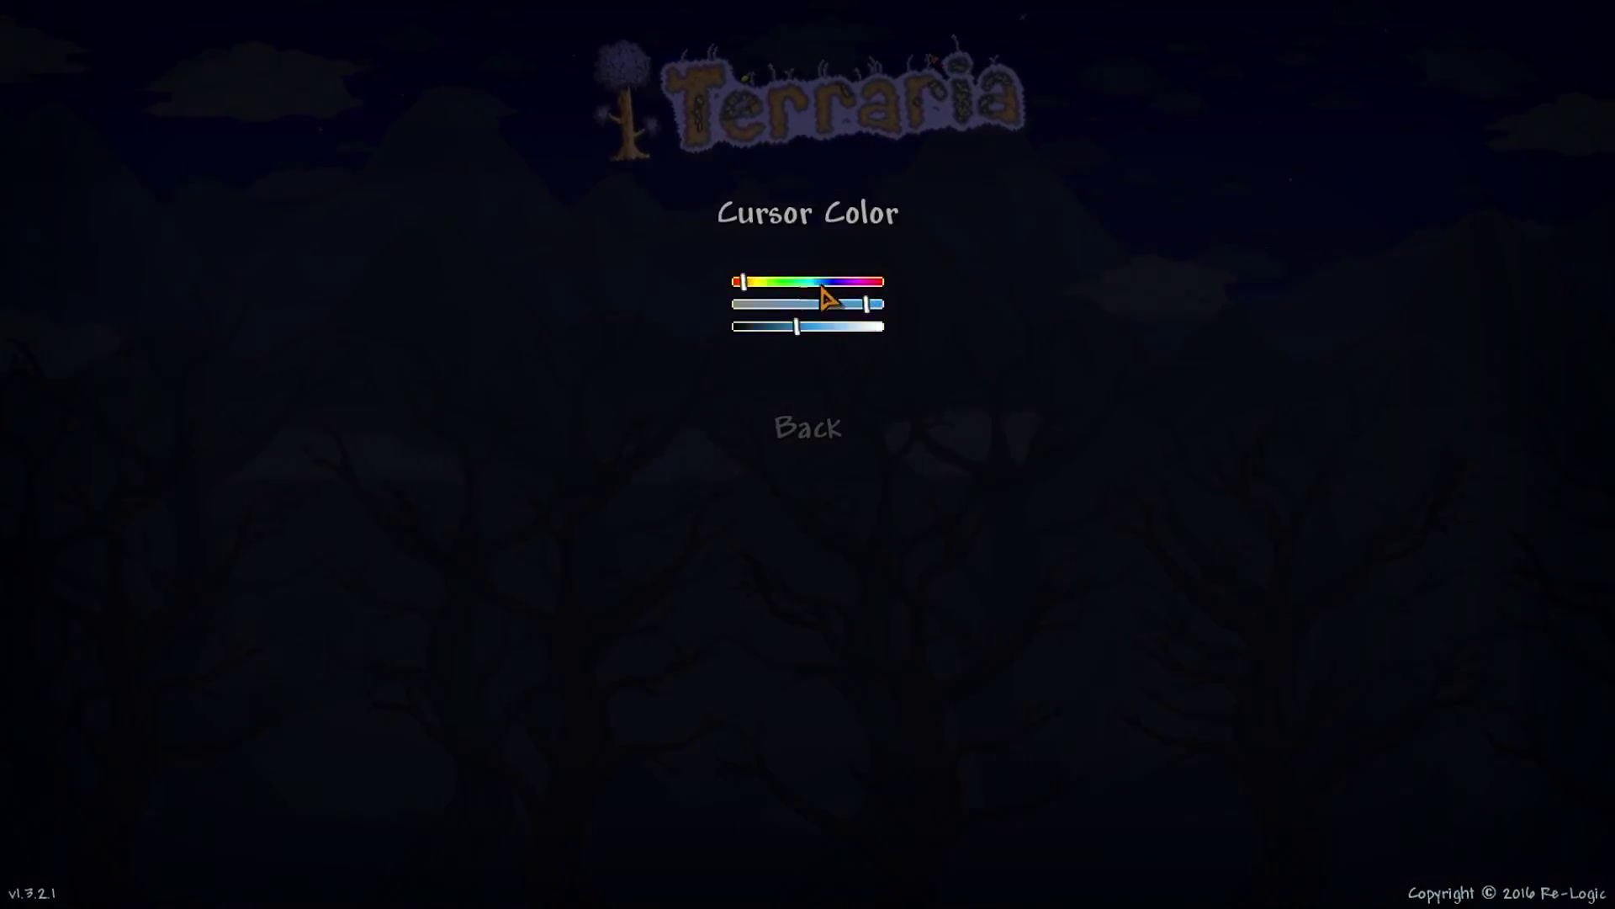
pyautogui.moveTo(822, 284)
pyautogui.mouseDown()
pyautogui.moveTo(872, 283)
pyautogui.moveTo(805, 283)
pyautogui.mouseUp()
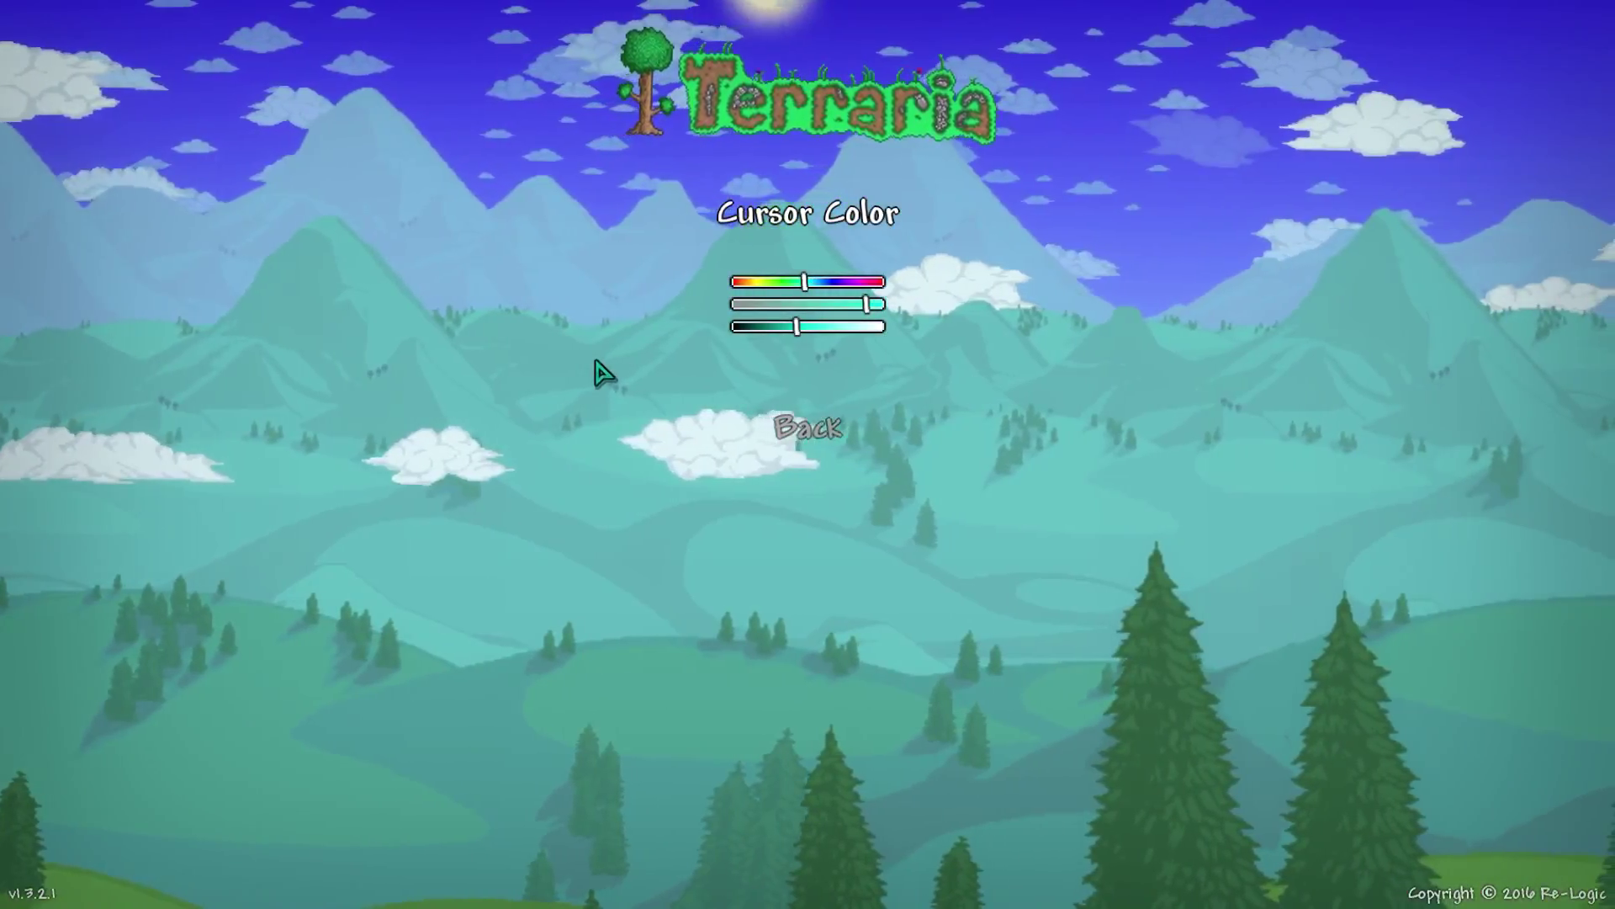
pyautogui.click(790, 434)
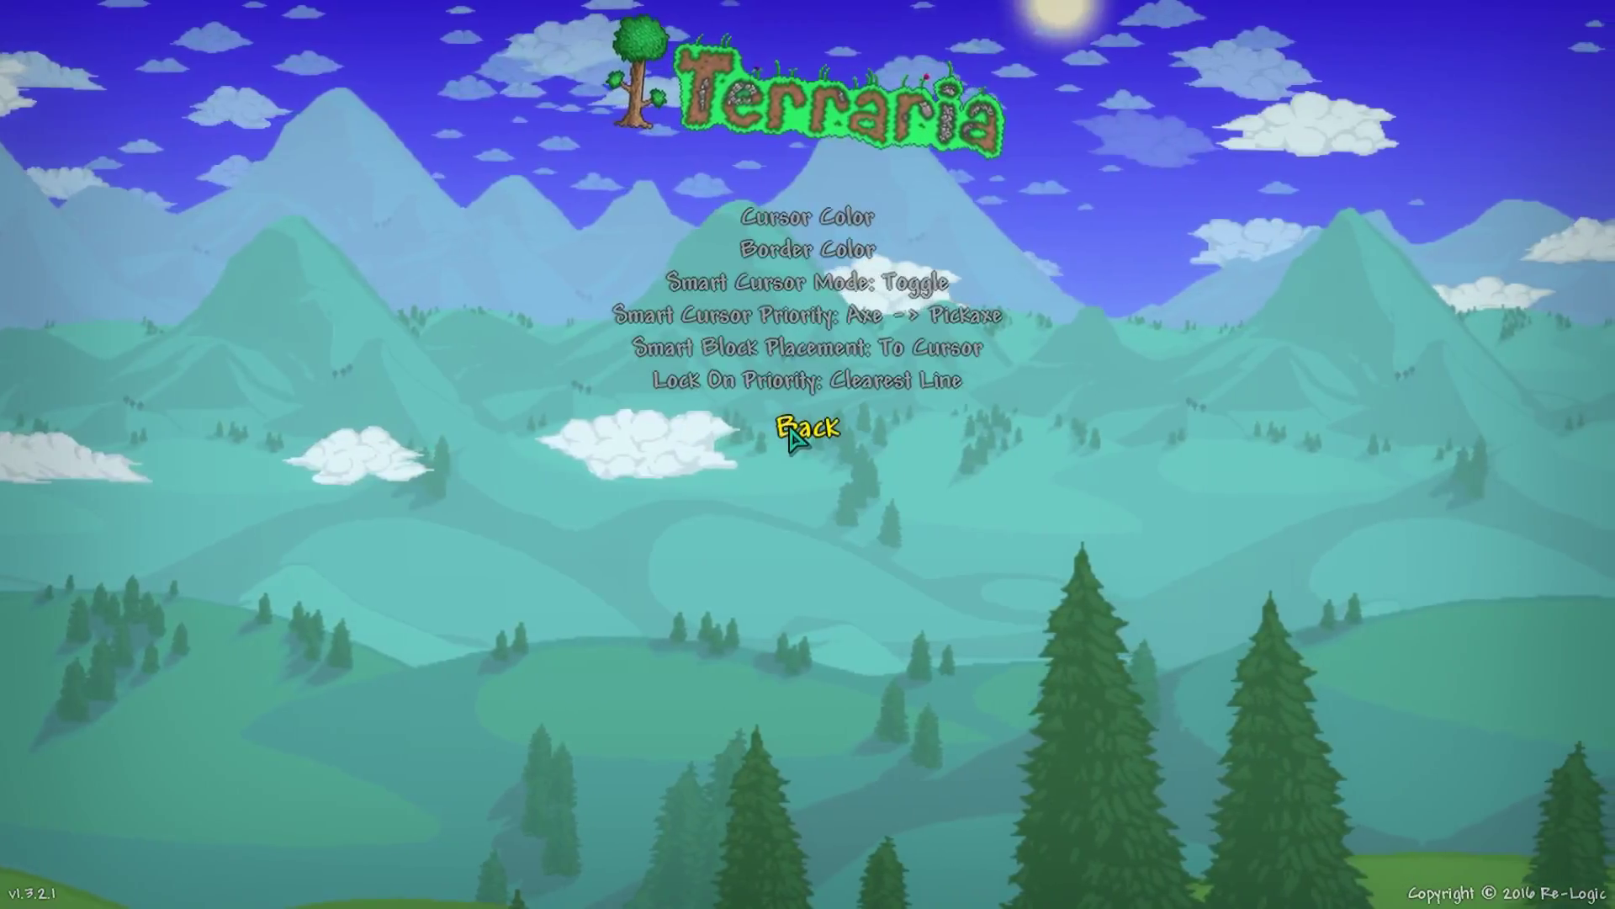
pyautogui.click(789, 435)
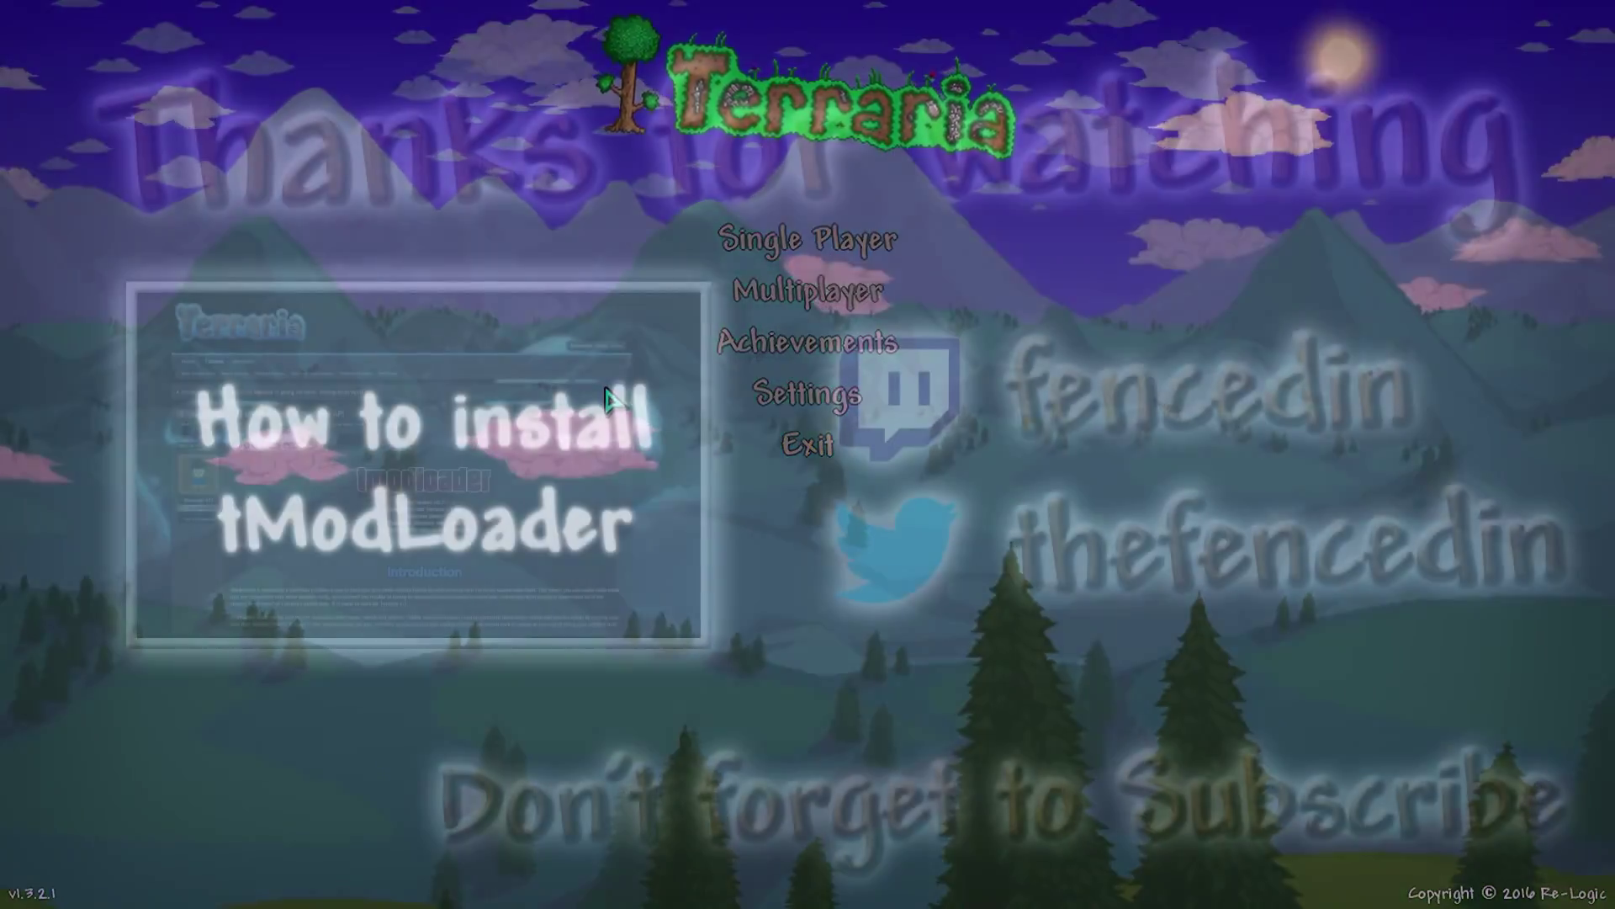